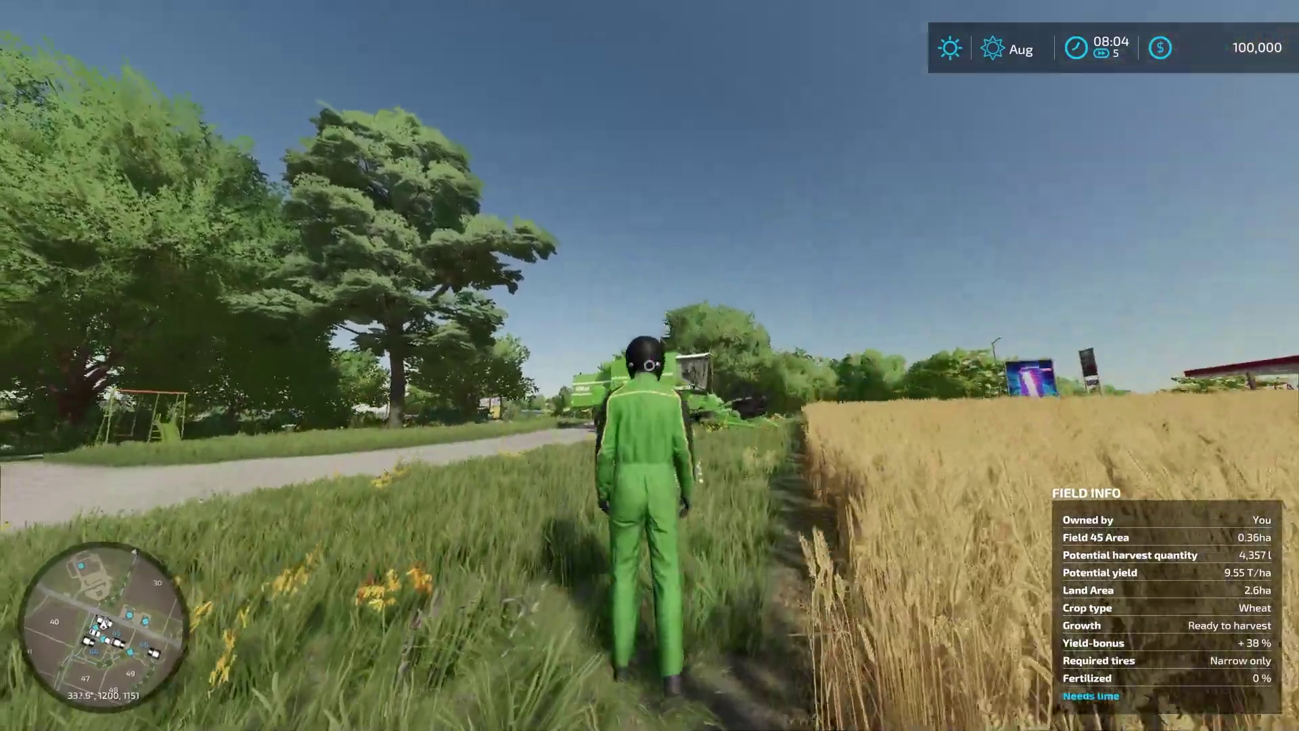
Step: Walk the character toward the farmhouse and circle the TopLiner combine for a side view
key("w")
key("w")
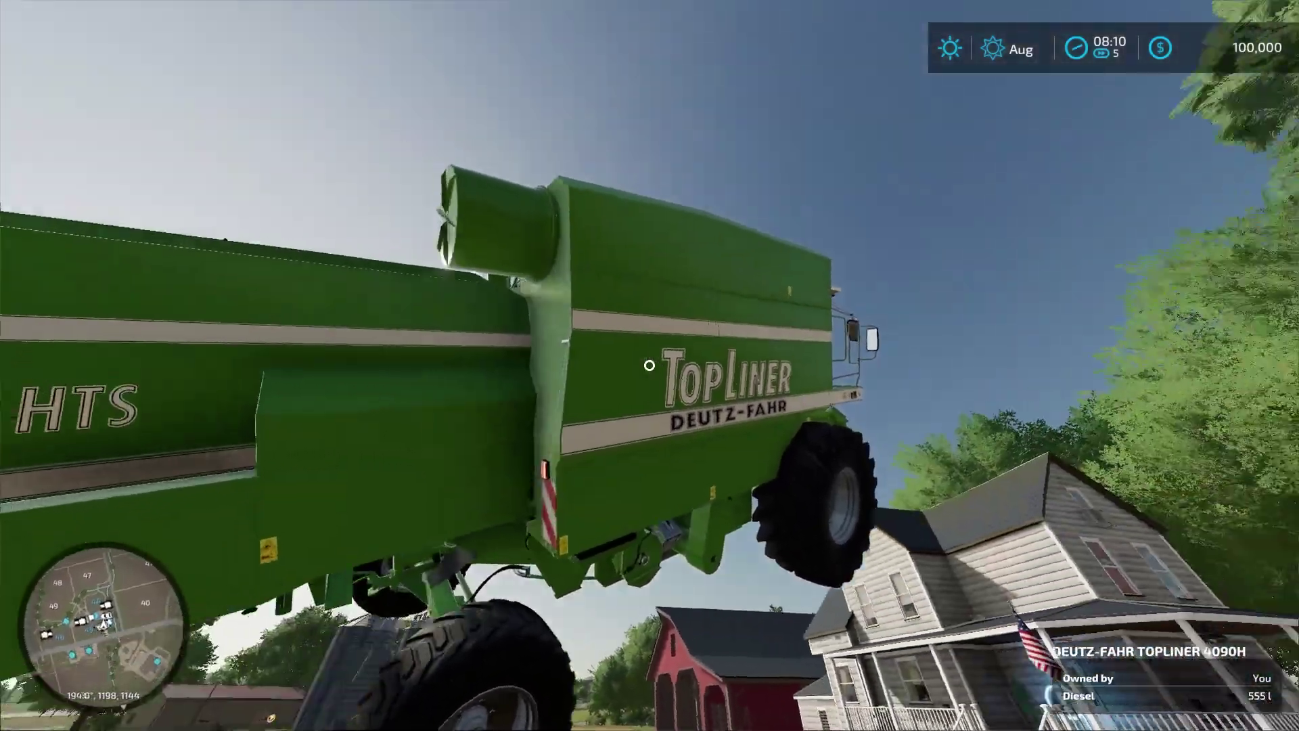
key("w")
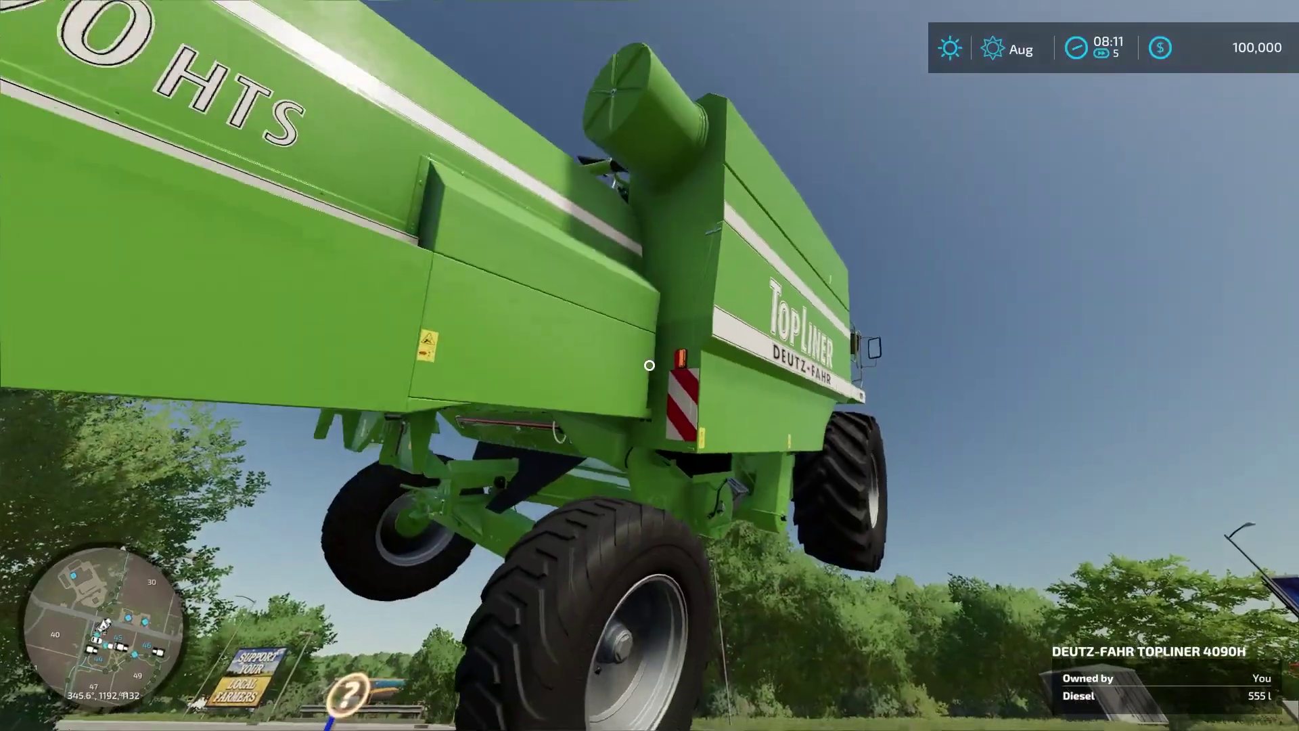
key("w")
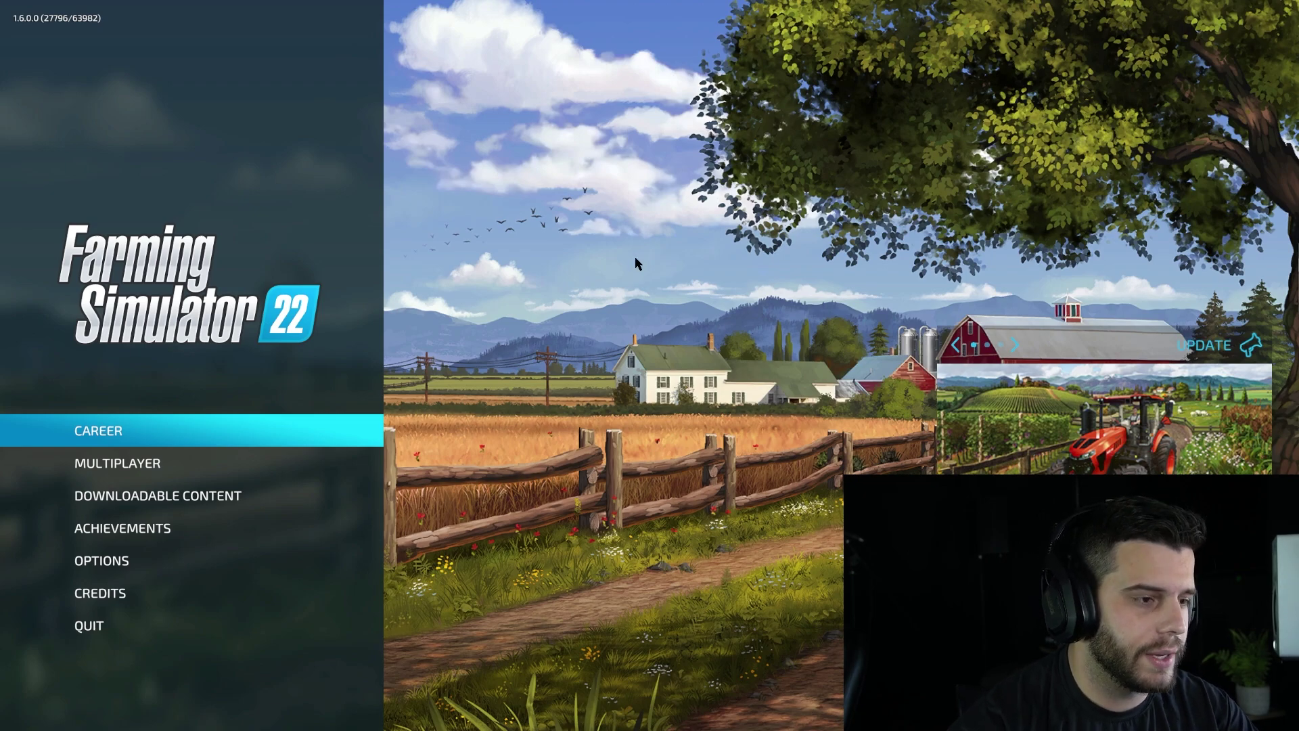
Step: Search ModHub's Map category for 'no mans' and view the installed No Mans Land map
left_click(171, 503)
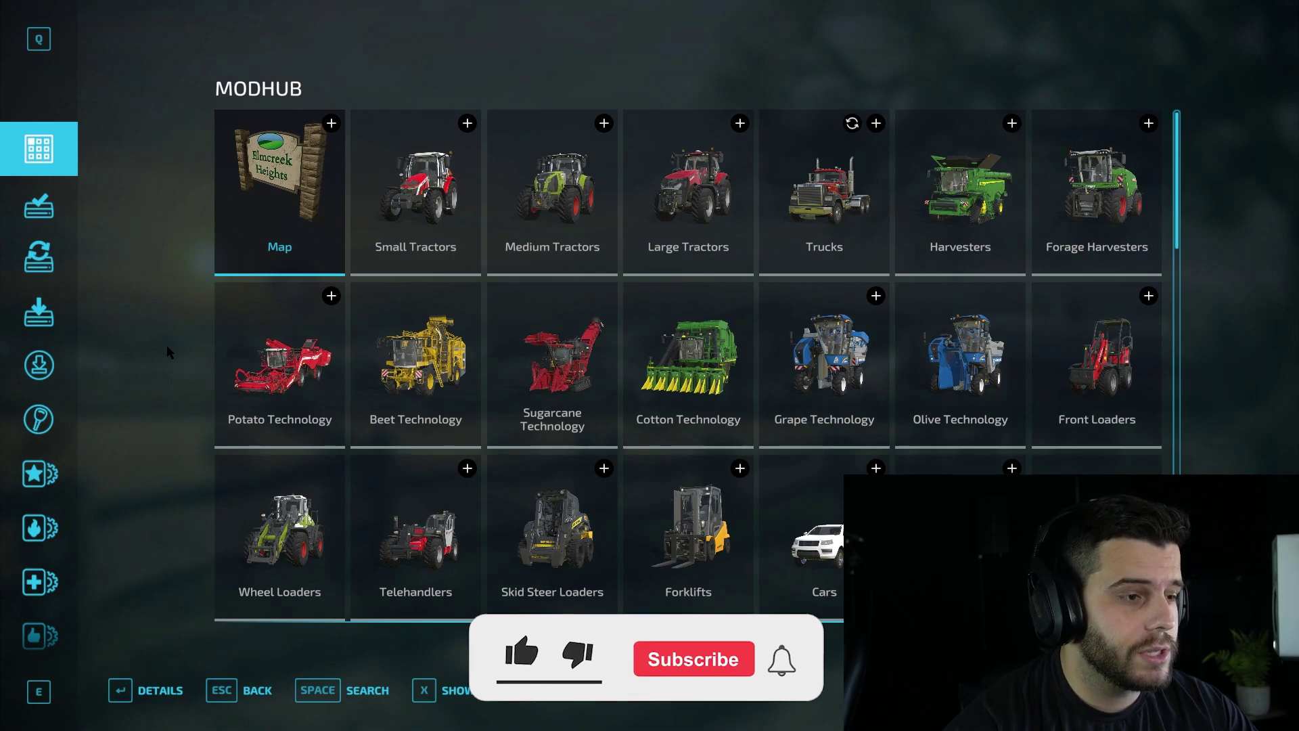
left_click(256, 184)
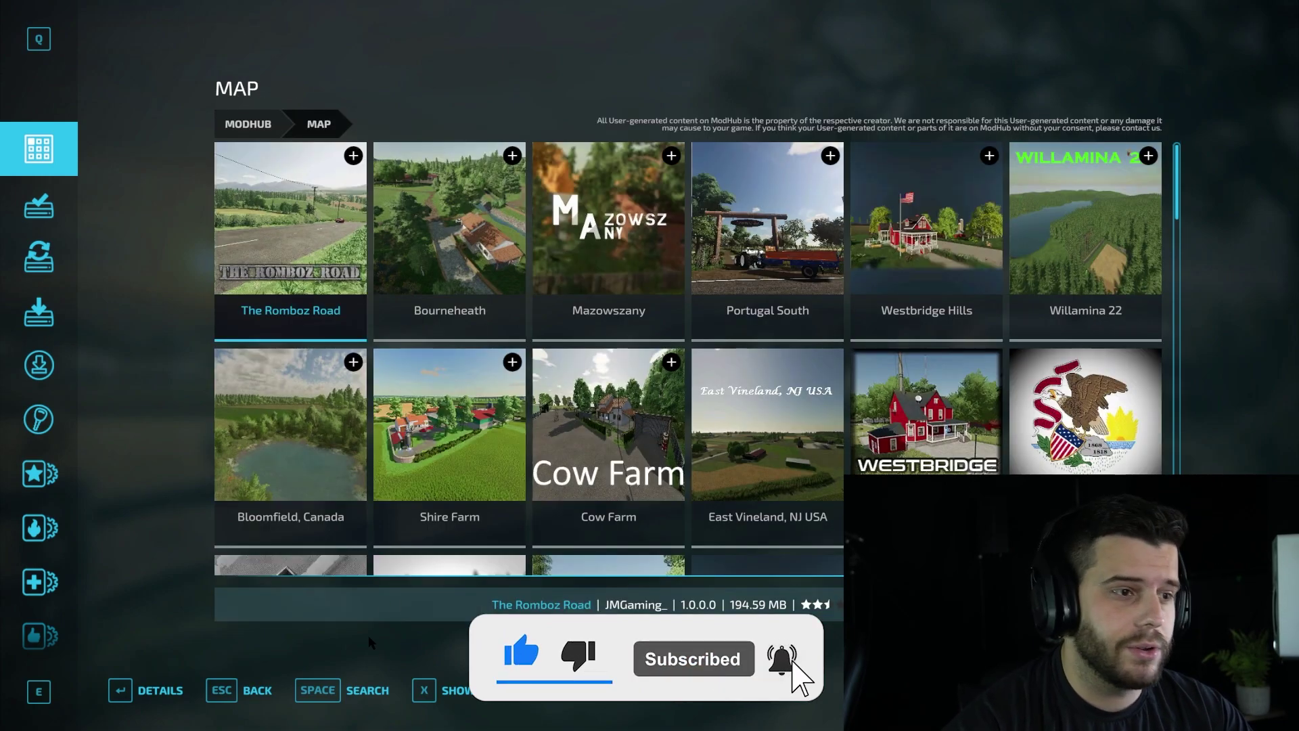
left_click(342, 691)
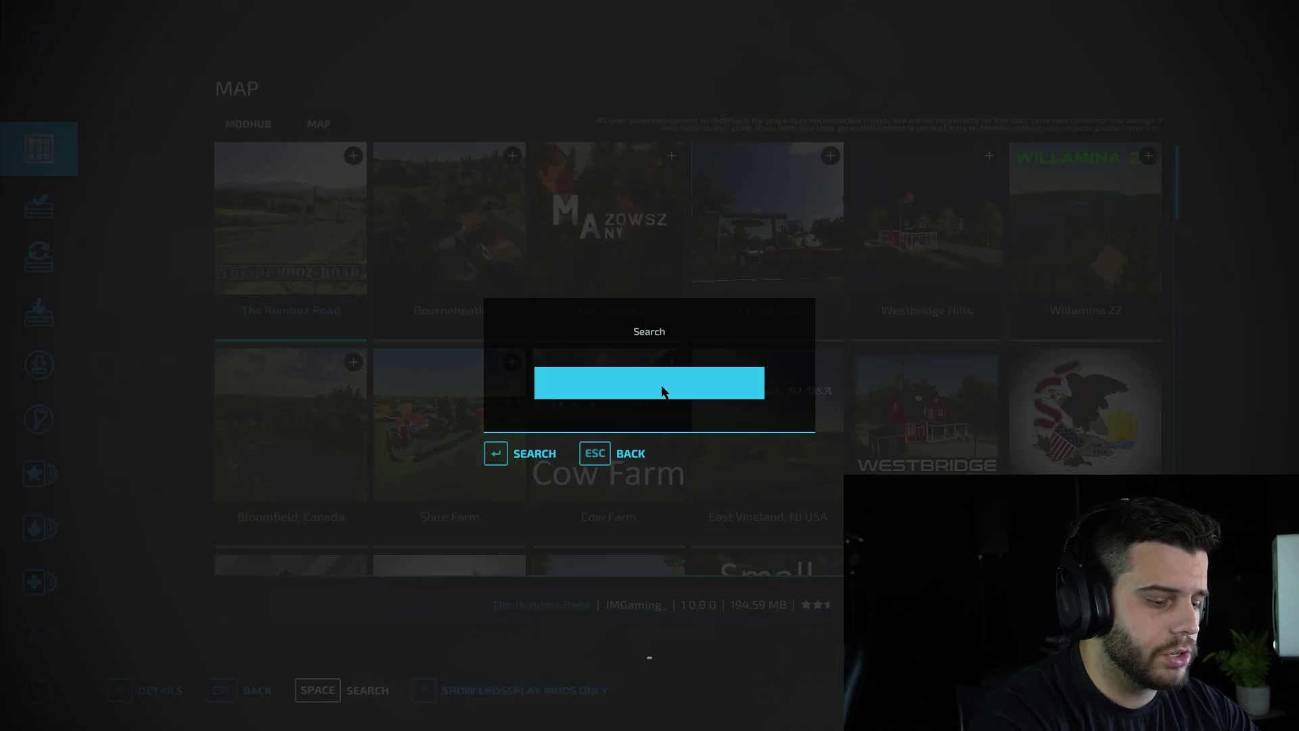
type("no mans")
key("Return")
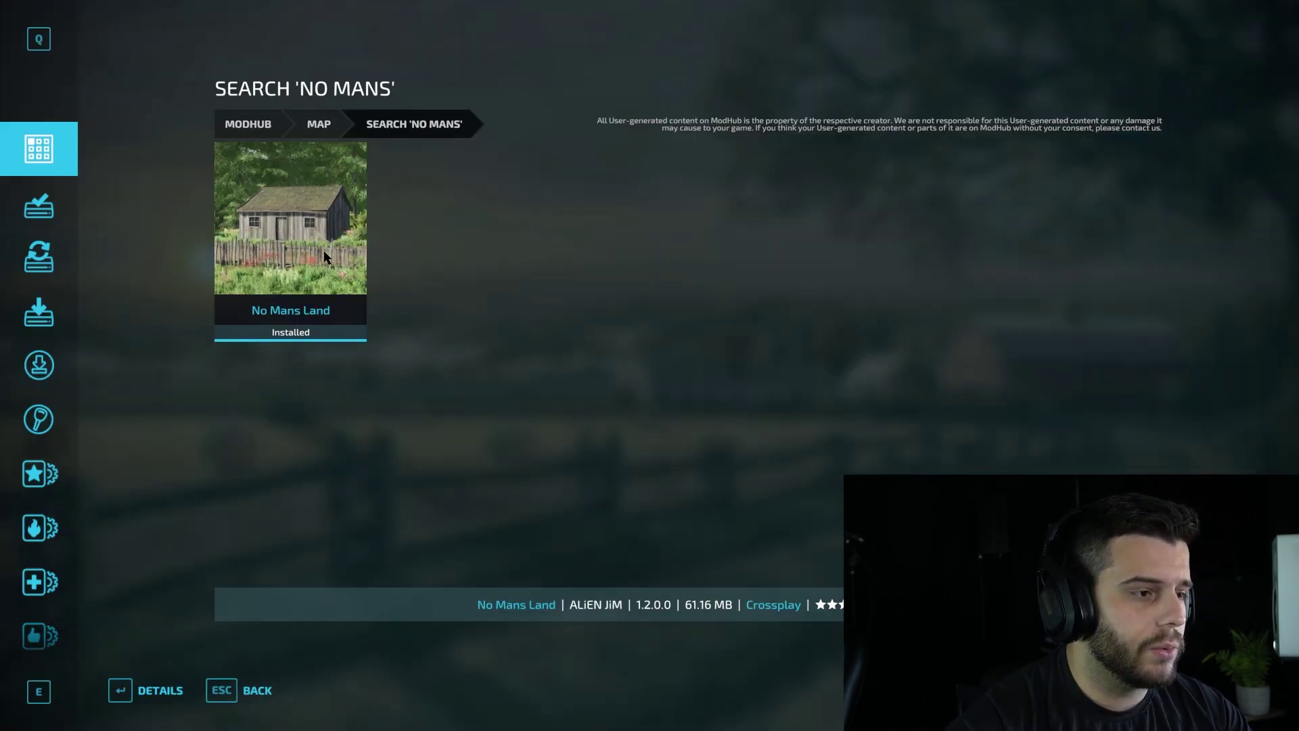
left_click(322, 250)
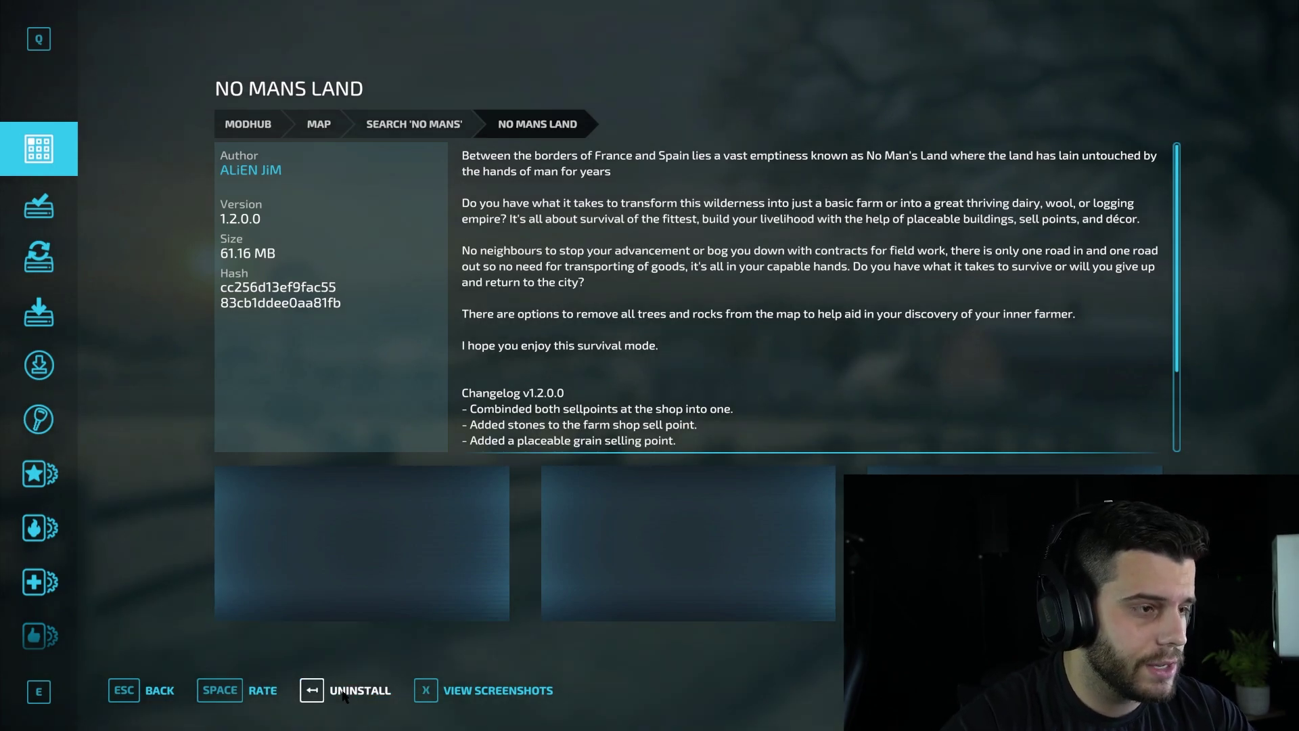
key("Escape")
key("Escape")
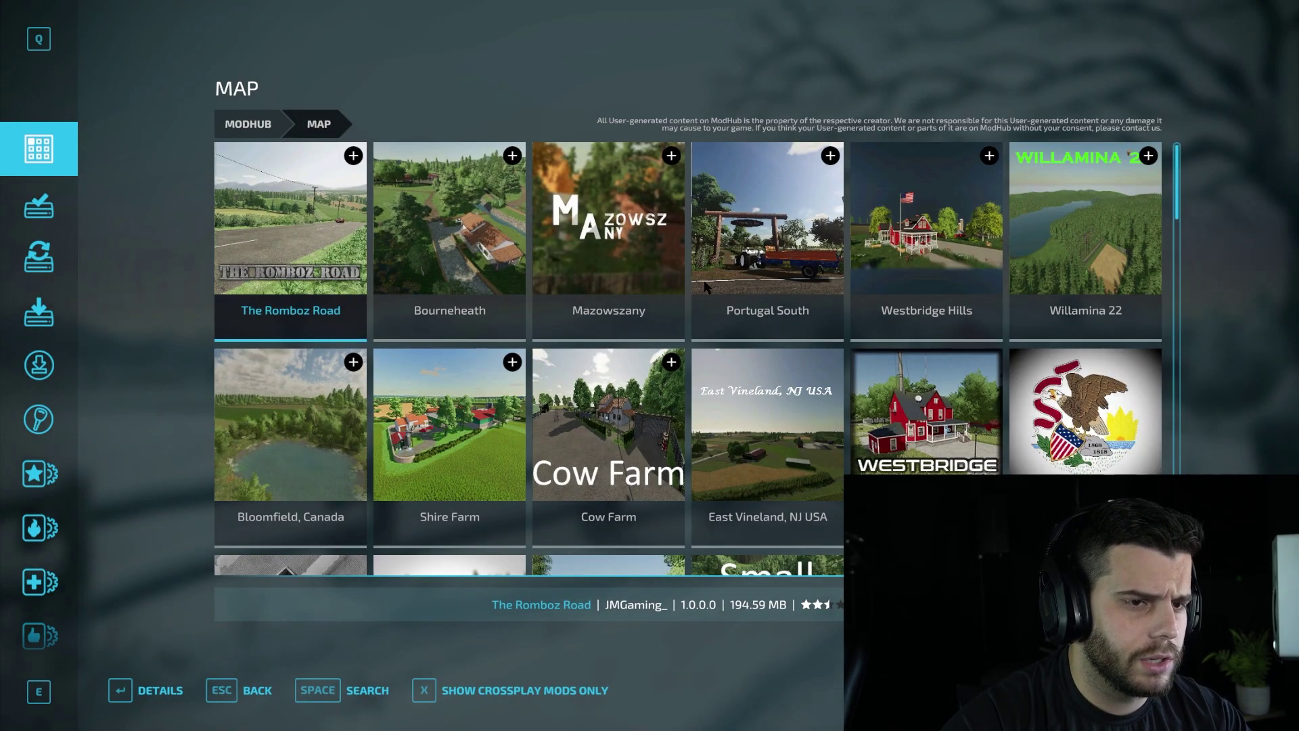
Step: Queue the Portugal South map for download, then review the Downloads and Installed lists
left_click(794, 272)
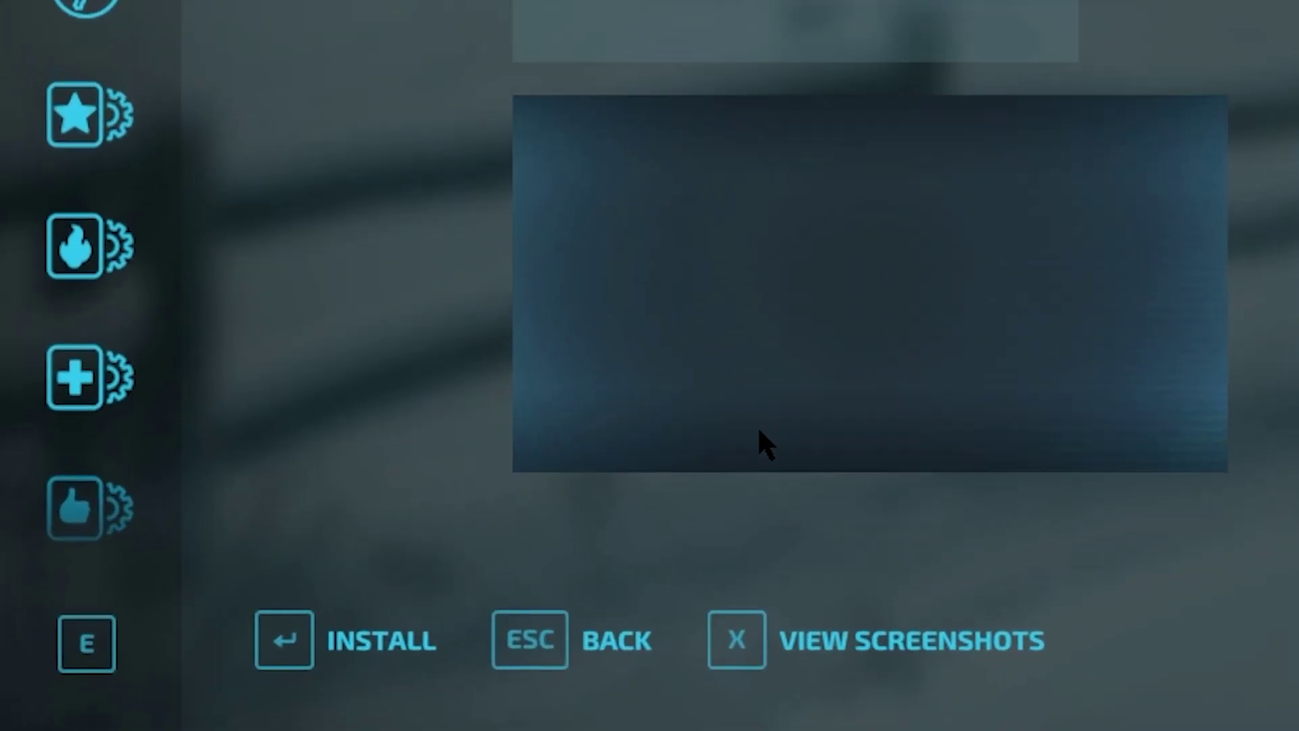
left_click(306, 649)
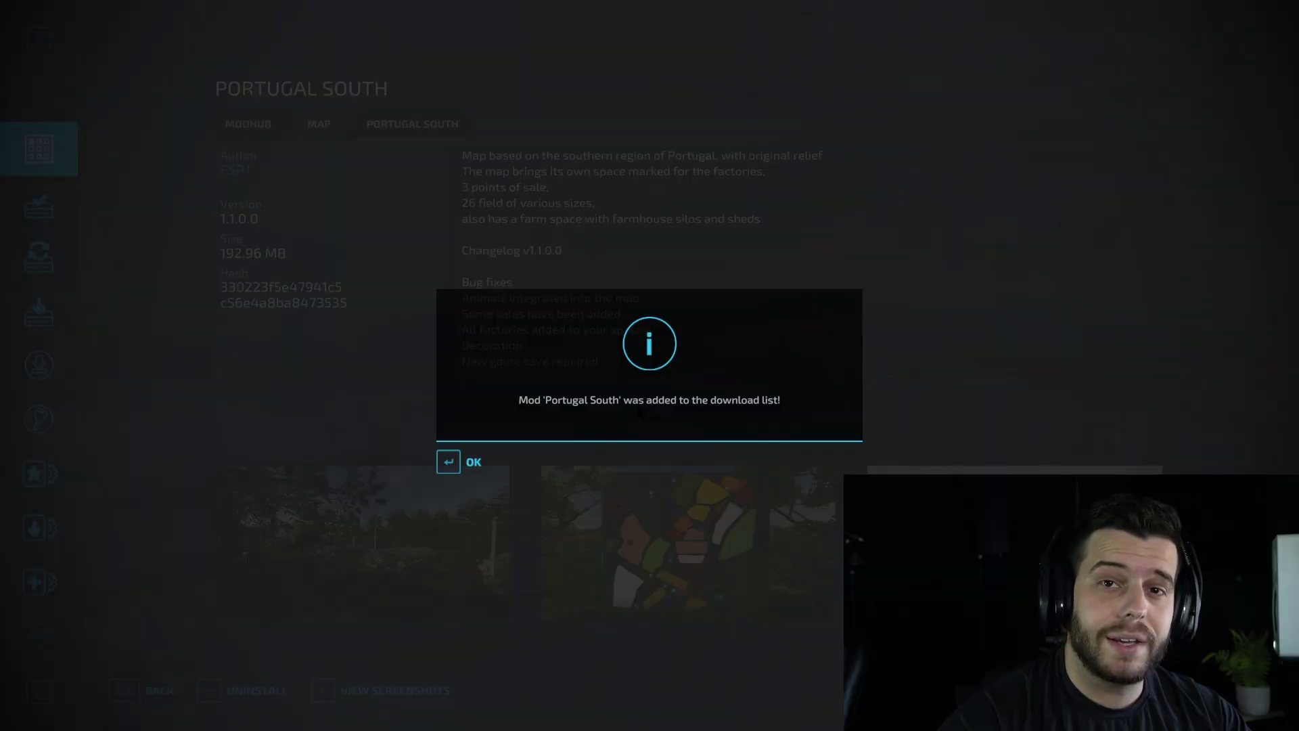
left_click(474, 461)
left_click(42, 316)
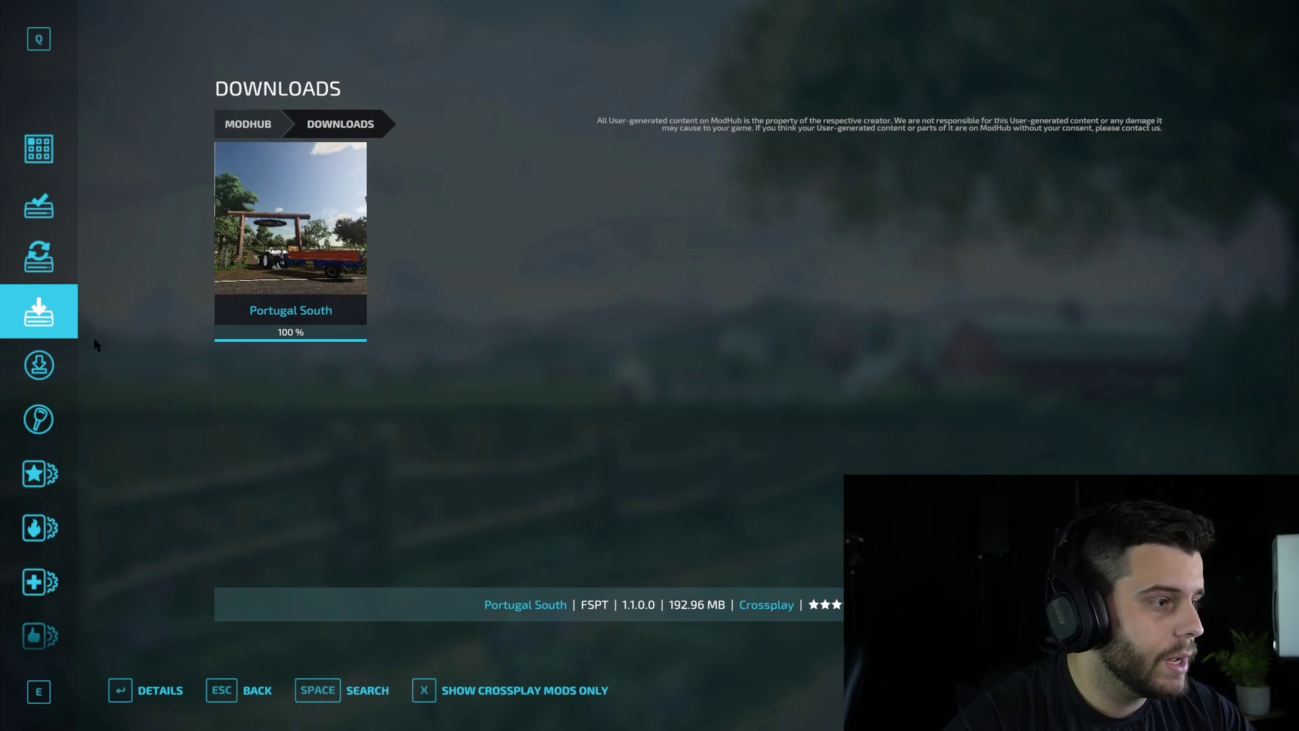
left_click(47, 206)
scroll(119, 234, "down", 6)
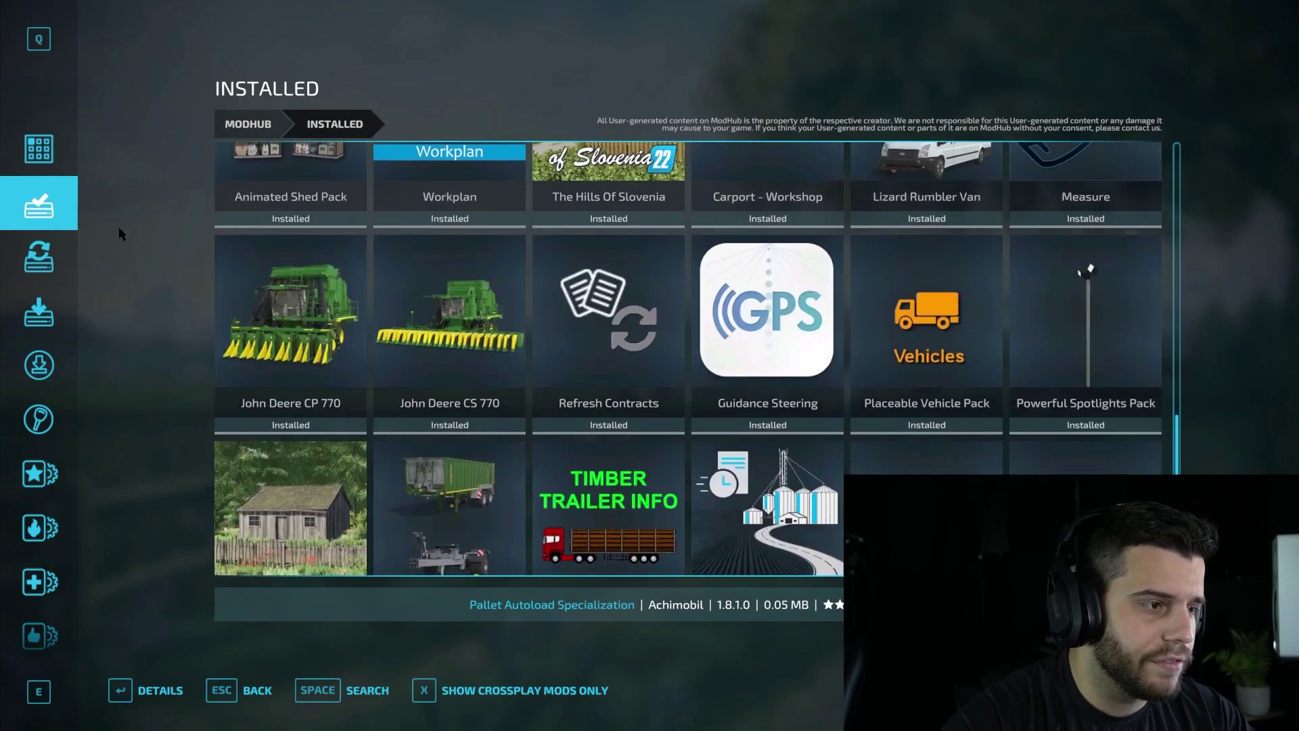
scroll(119, 233, "down", 10)
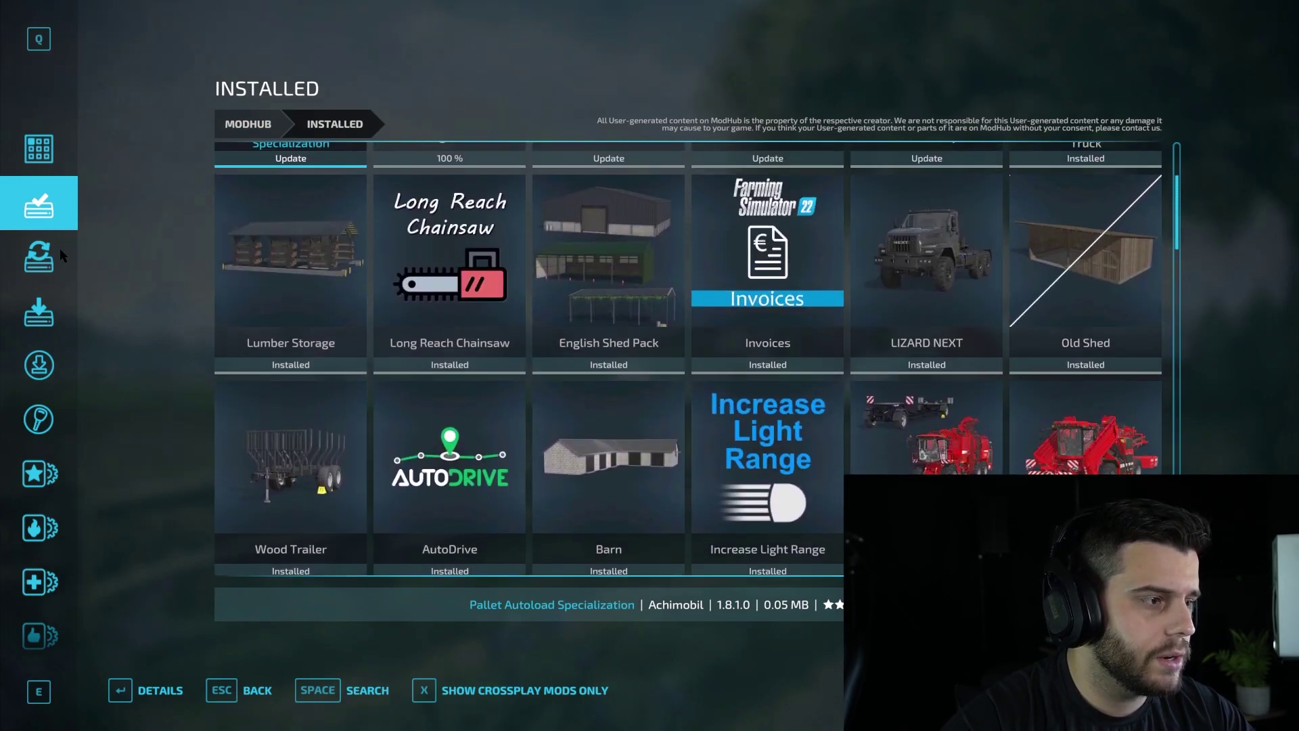
Step: Queue the LumberJack mod update from the Update tab and return to the main menu
left_click(47, 254)
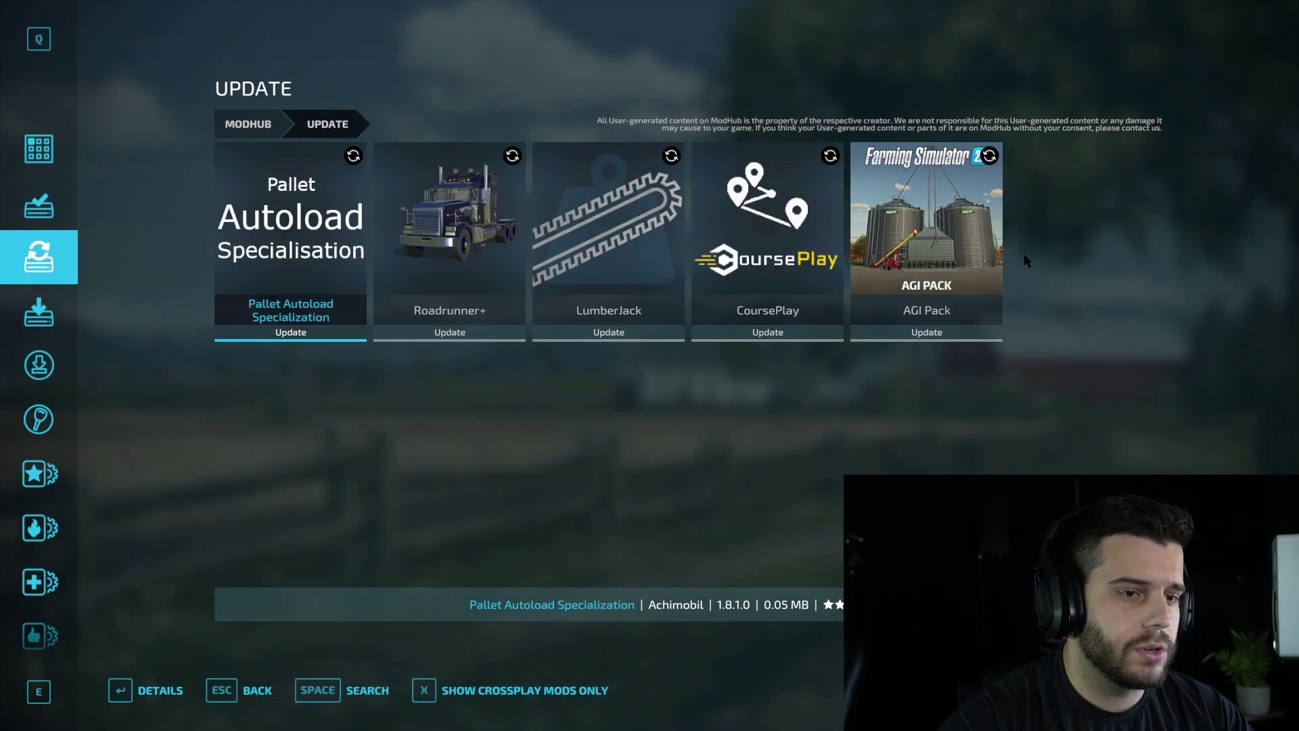
left_click(639, 289)
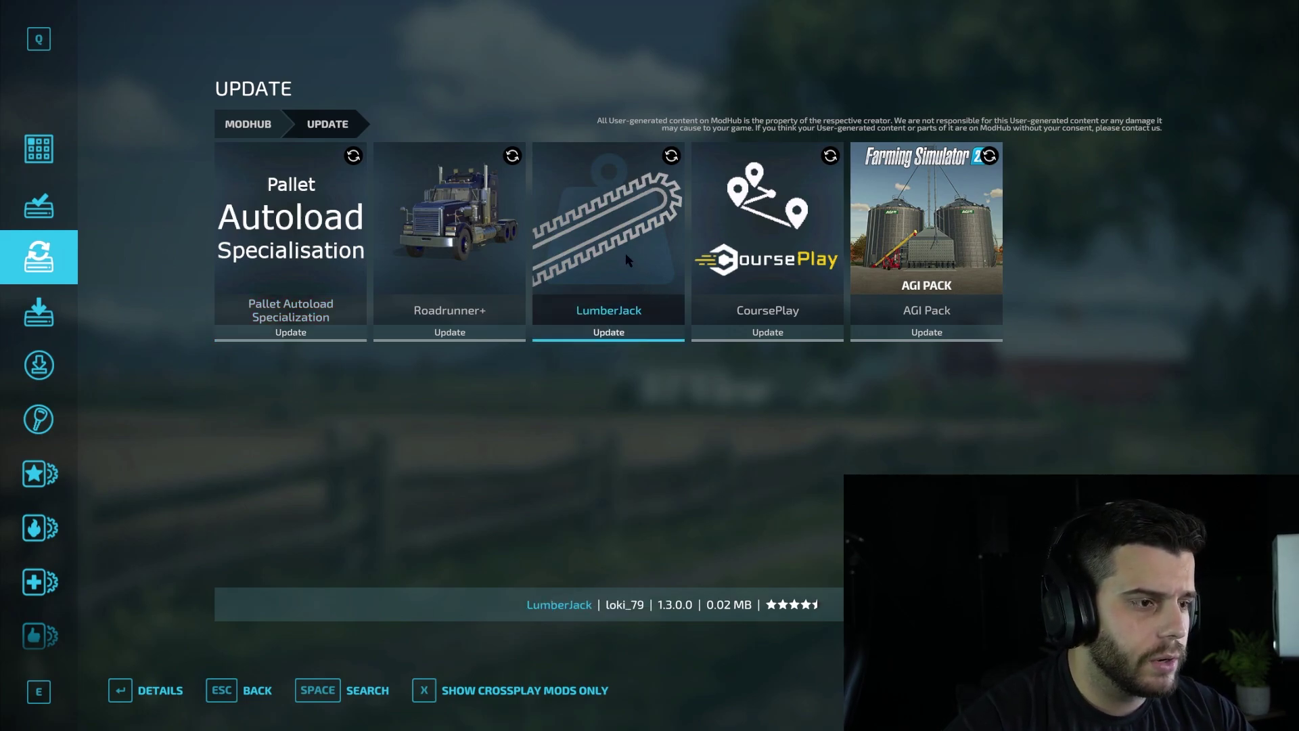
left_click(624, 254)
left_click(130, 698)
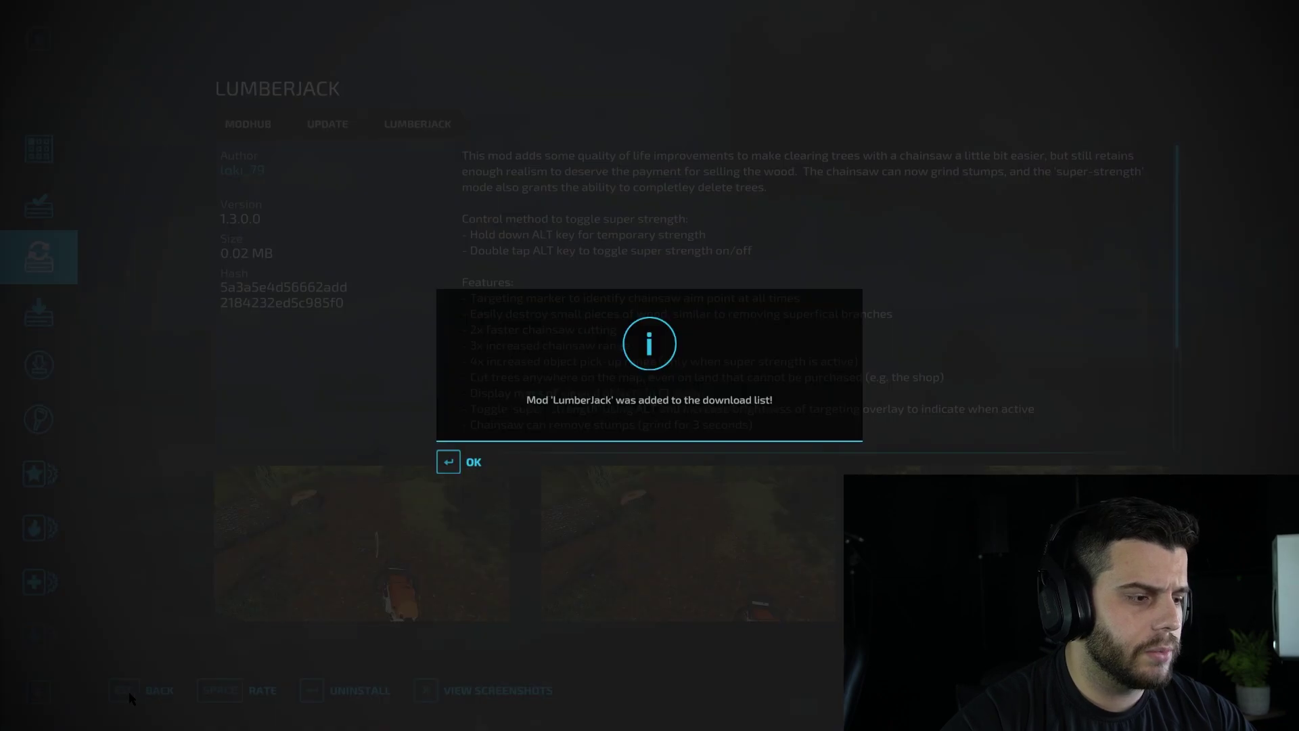
key("Return")
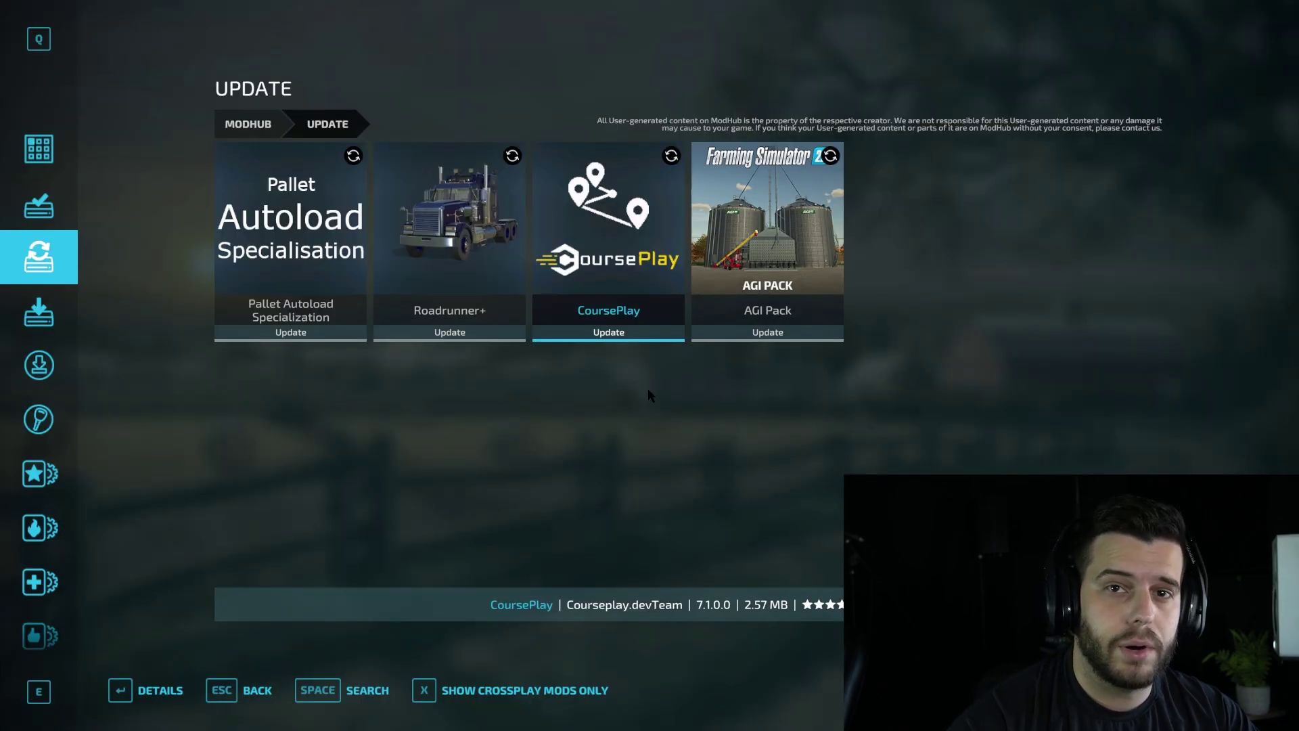
key("Escape")
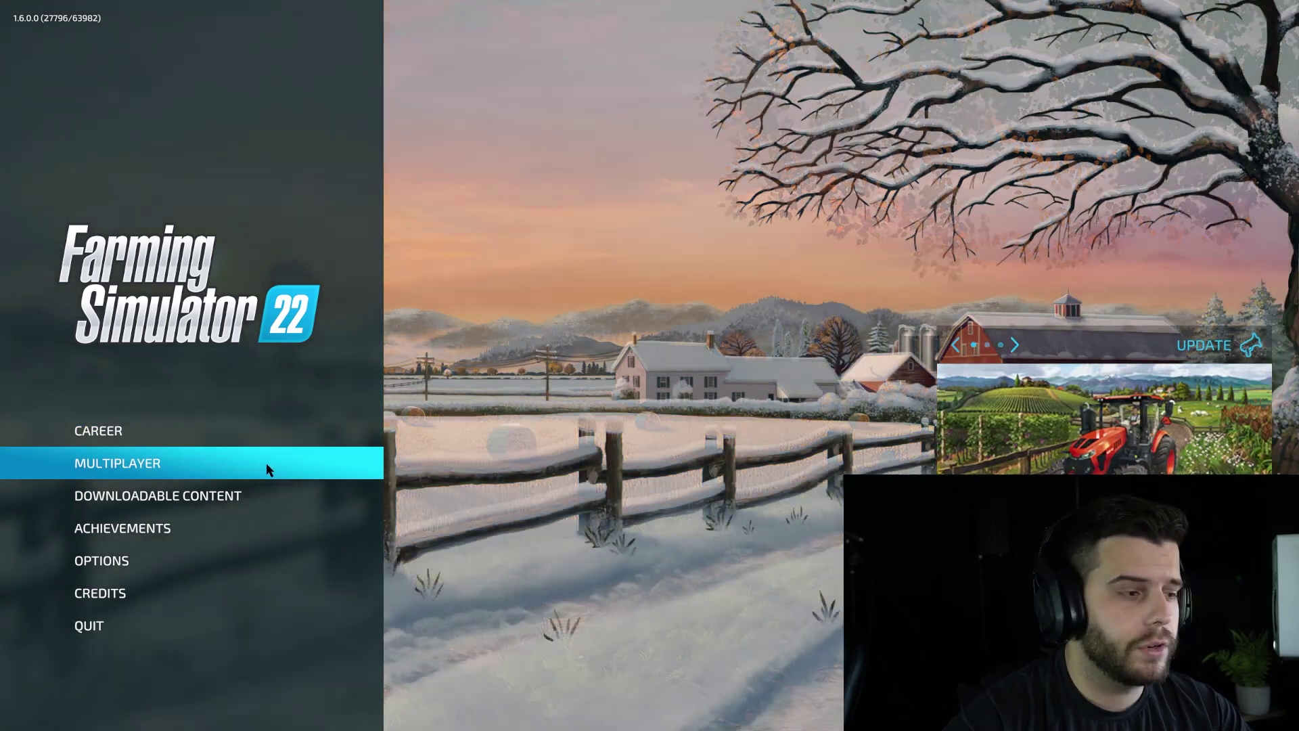
left_click(266, 467)
left_click(644, 383)
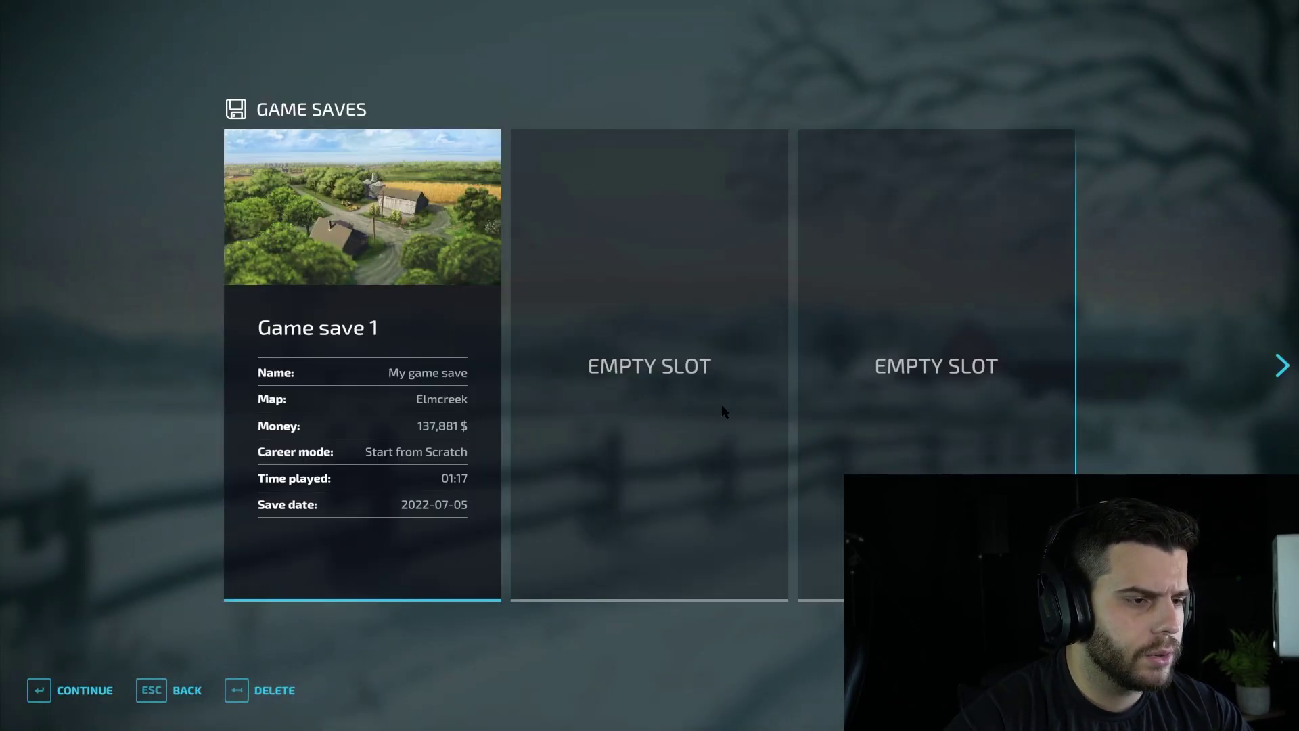
left_click(623, 373)
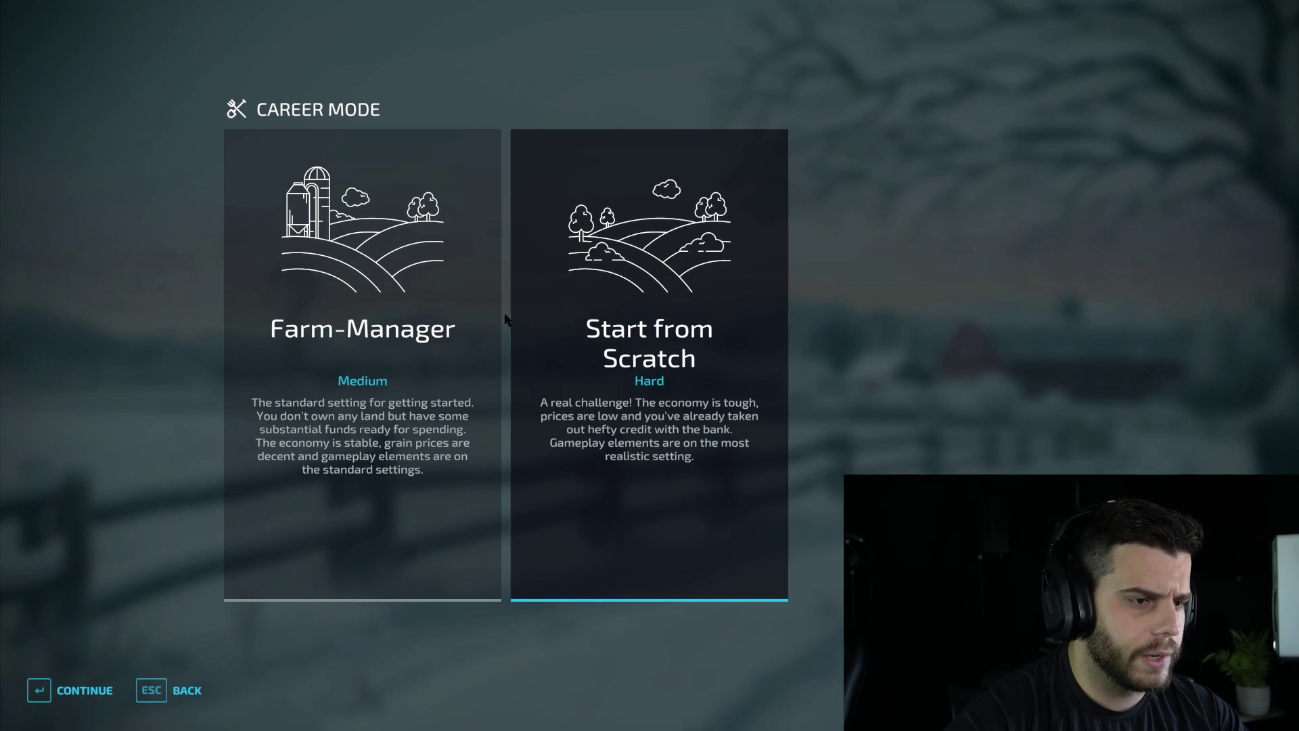
left_click(447, 327)
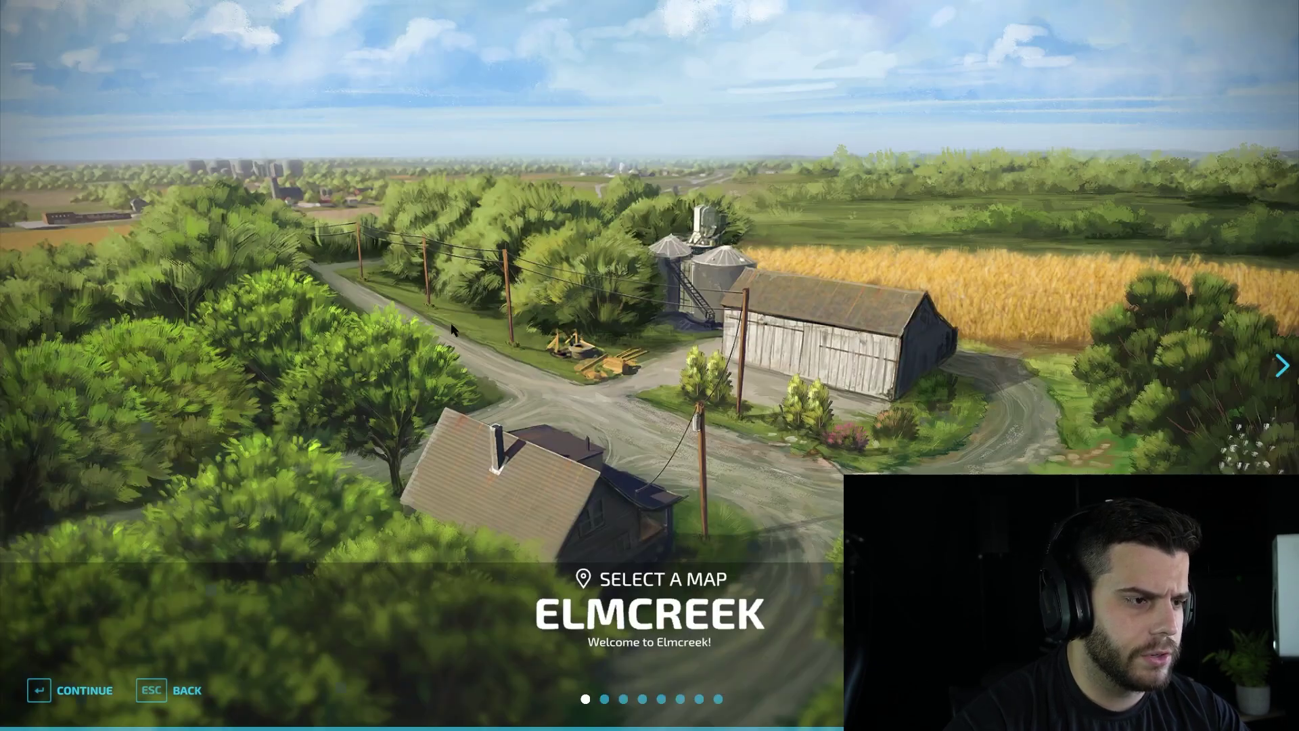
left_click(68, 691)
scroll(1031, 302, "down", 15)
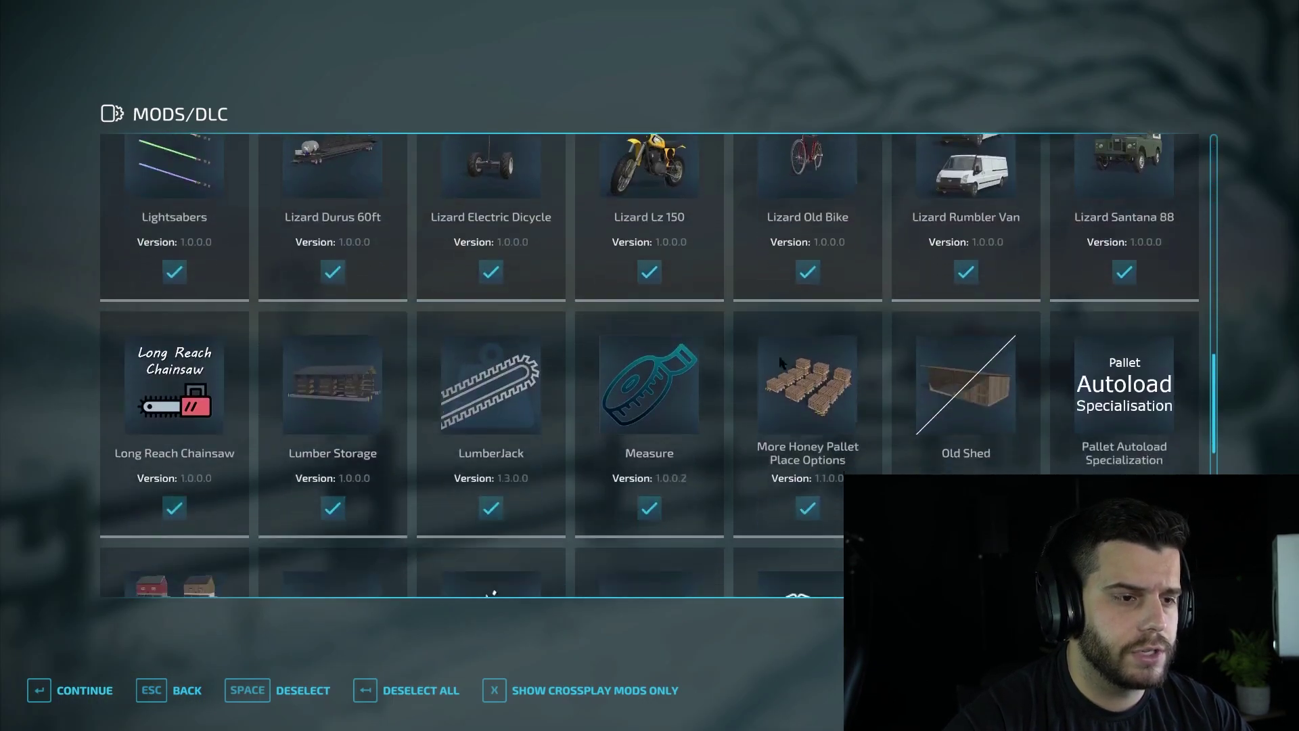
scroll(341, 631, "up", 15)
scroll(341, 631, "up", 2)
key("BackSpace")
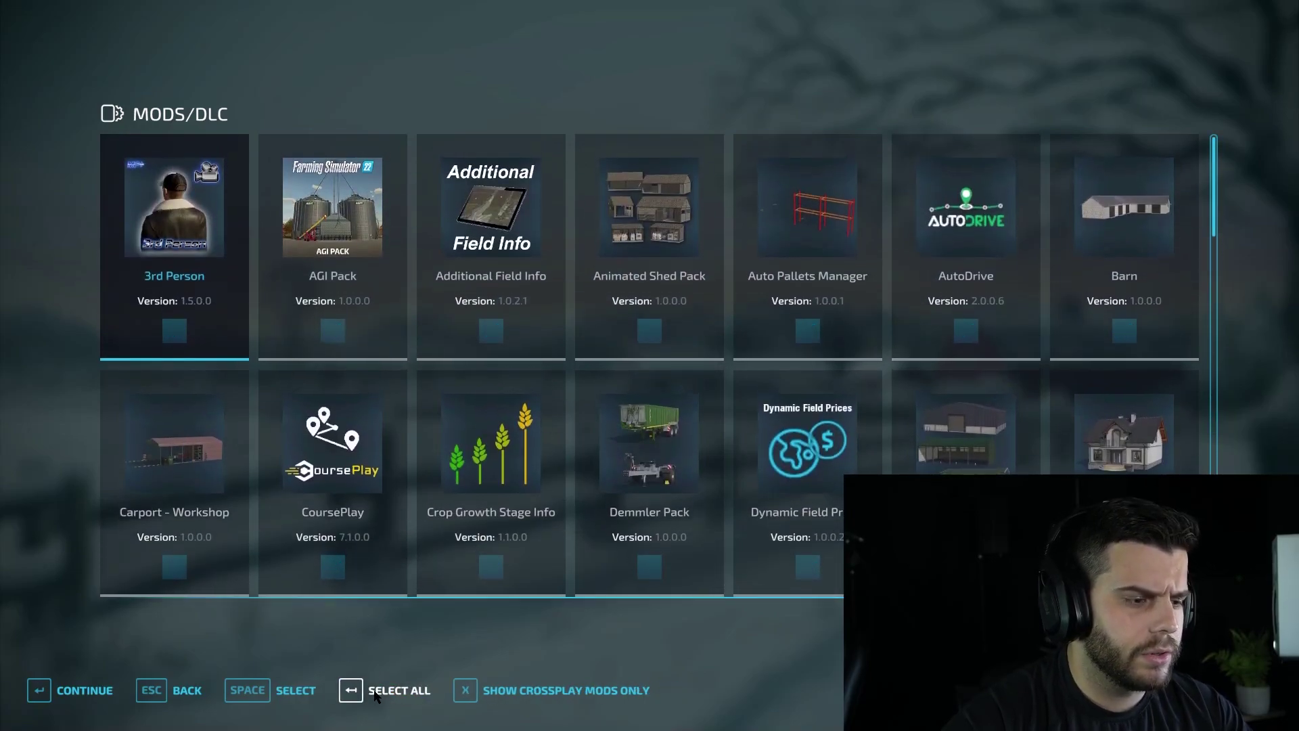
key("BackSpace")
key("BackSpace")
left_click(220, 266)
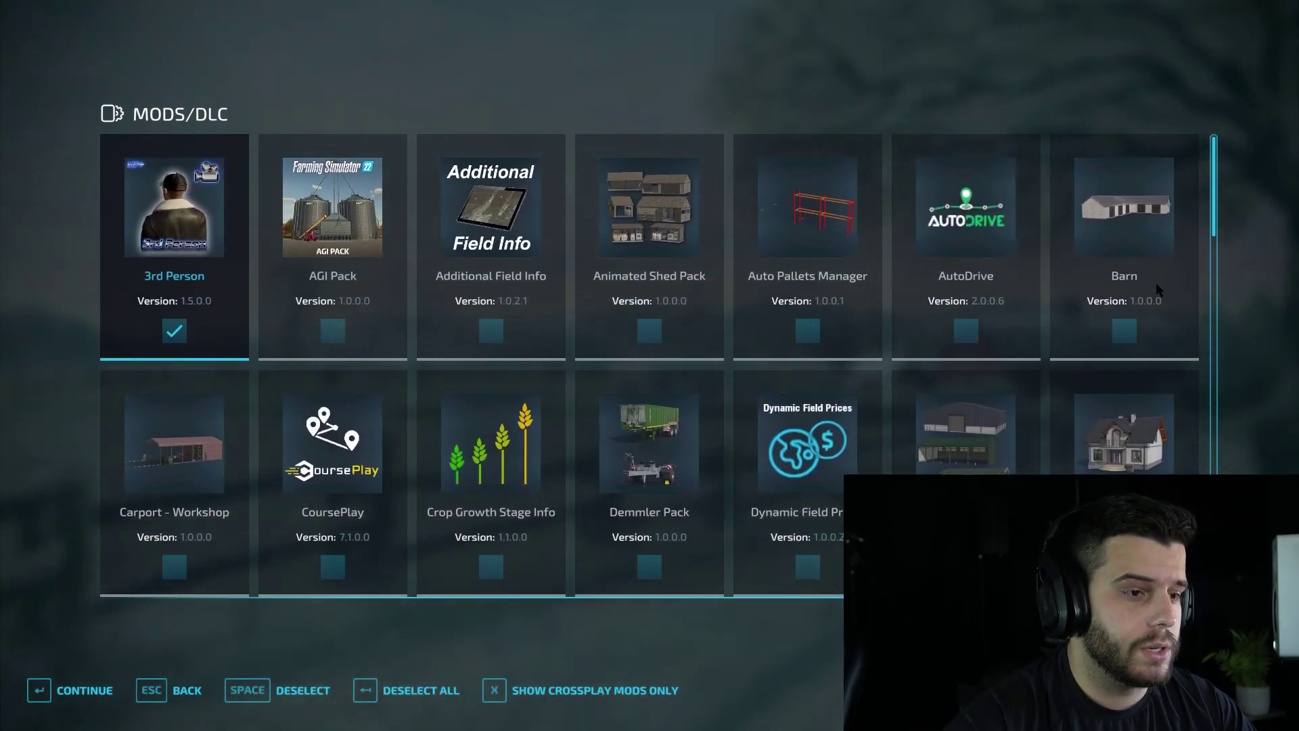
key("BackSpace")
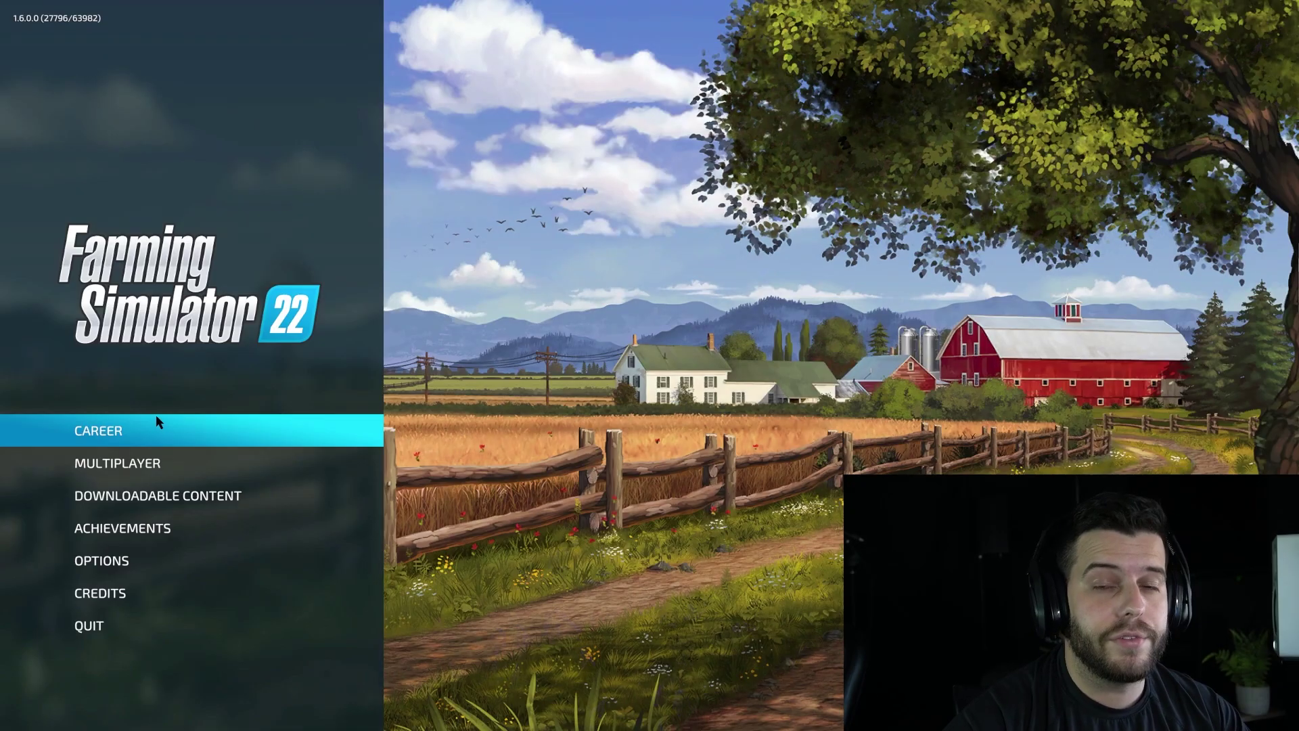
left_click(163, 432)
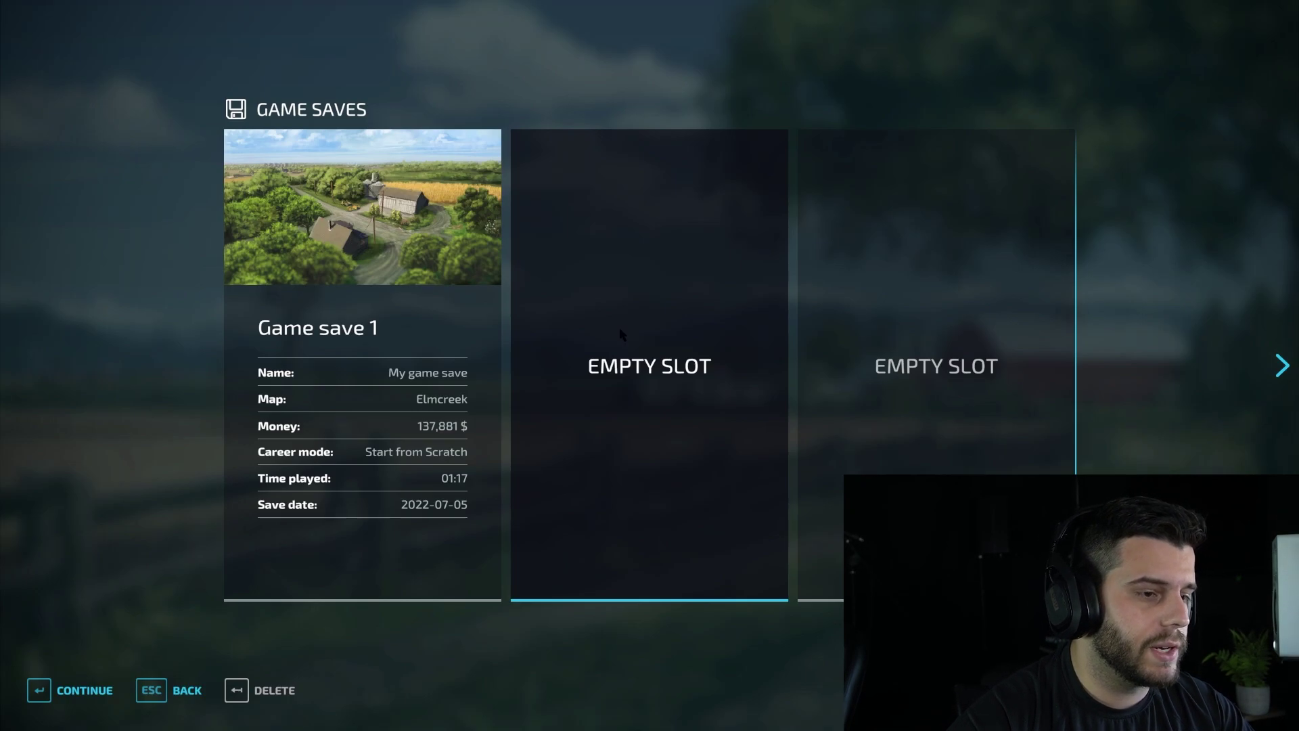
left_click(616, 390)
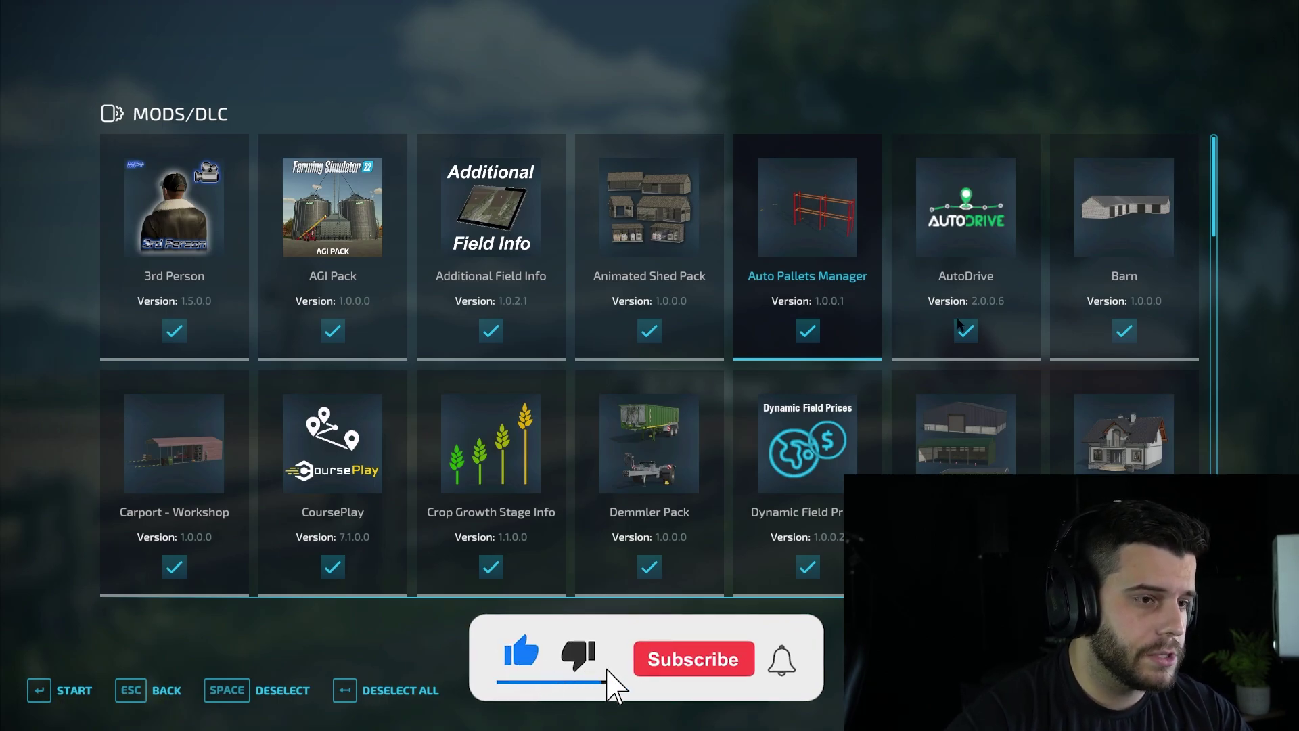
scroll(651, 372, "down", 3)
scroll(652, 372, "up", 5)
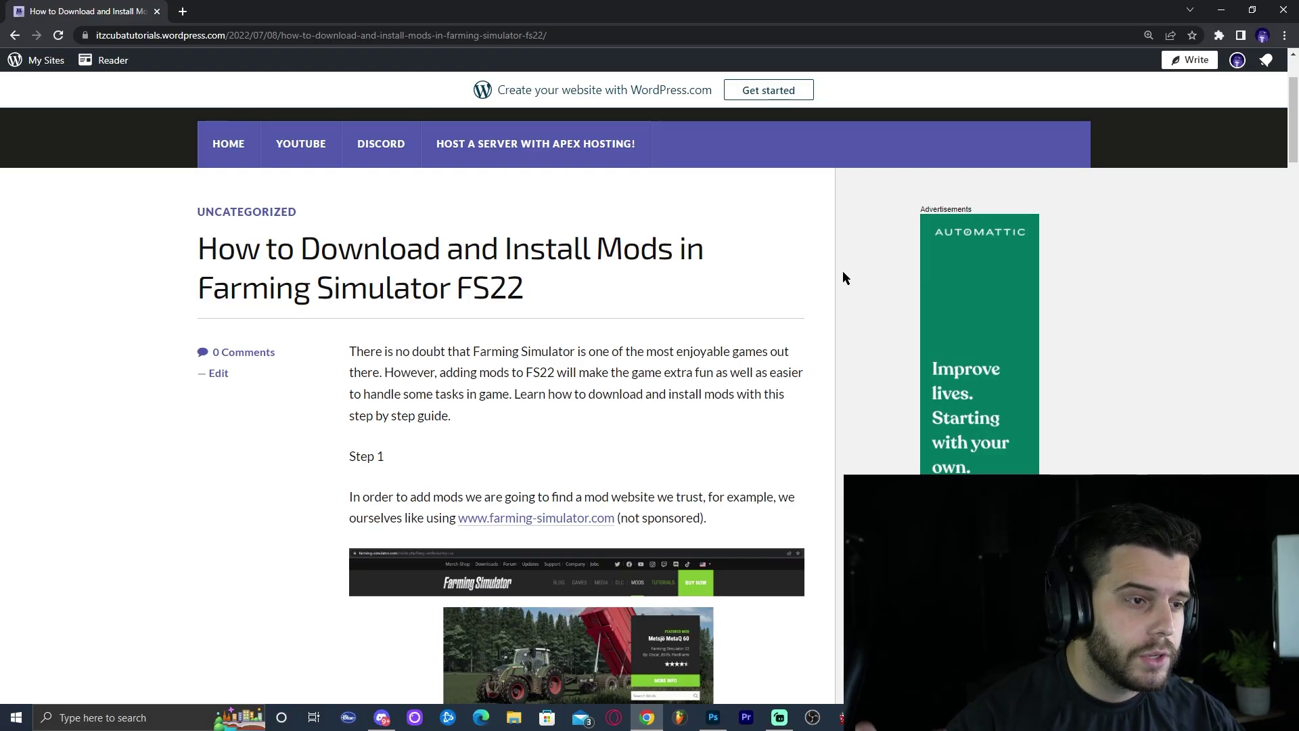
scroll(843, 271, "down", 15)
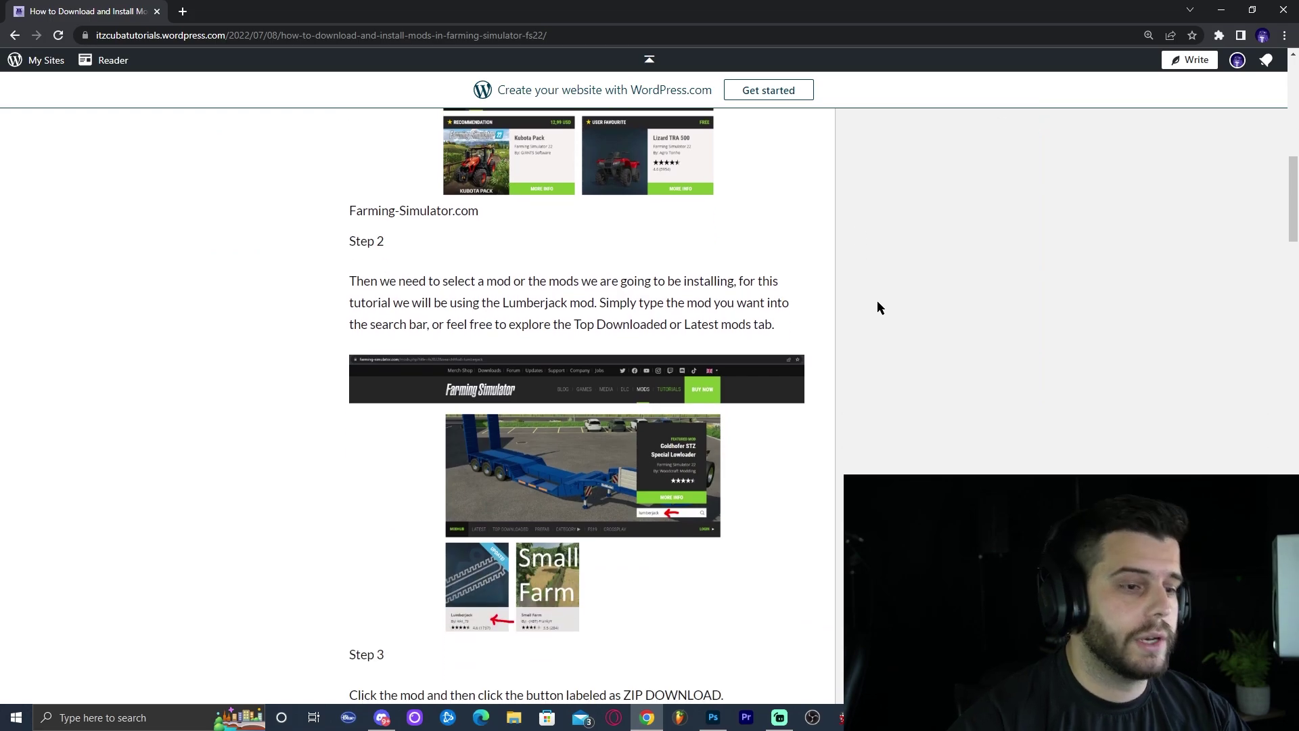
scroll(873, 314, "down", 8)
scroll(863, 314, "up", 7)
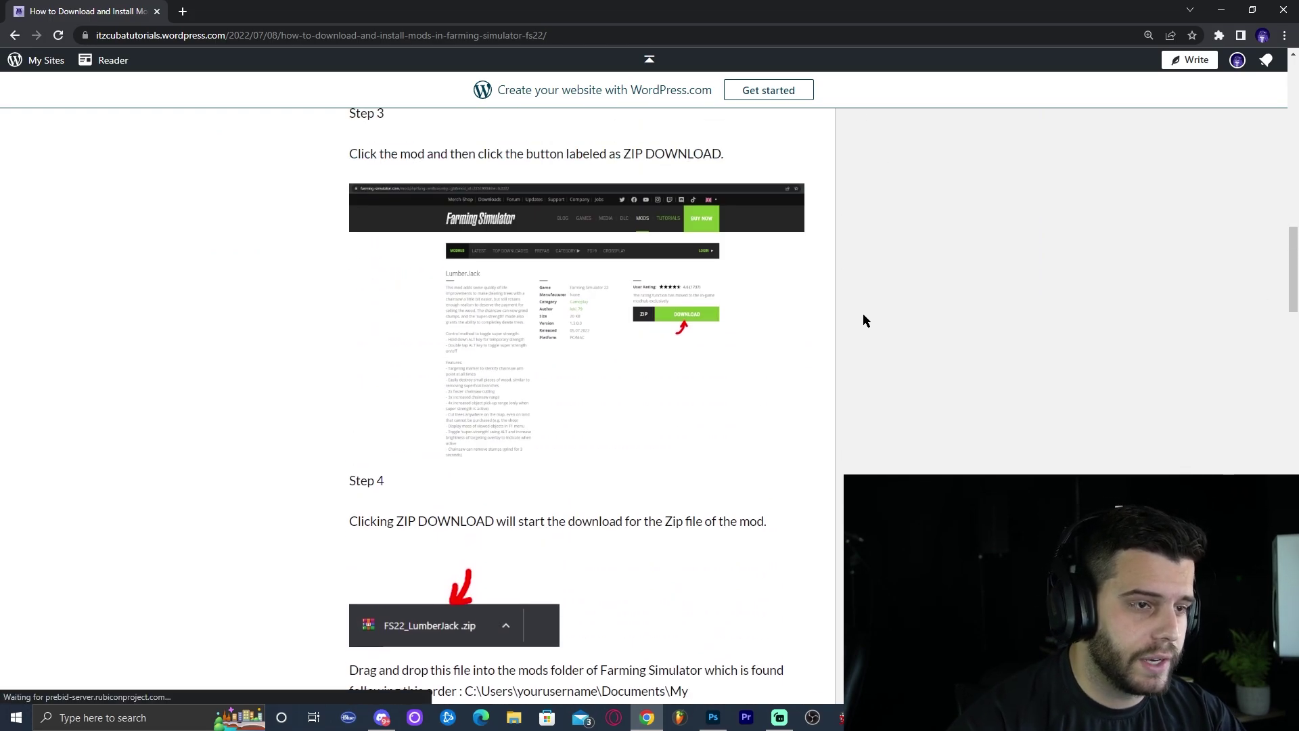
scroll(860, 318, "up", 12)
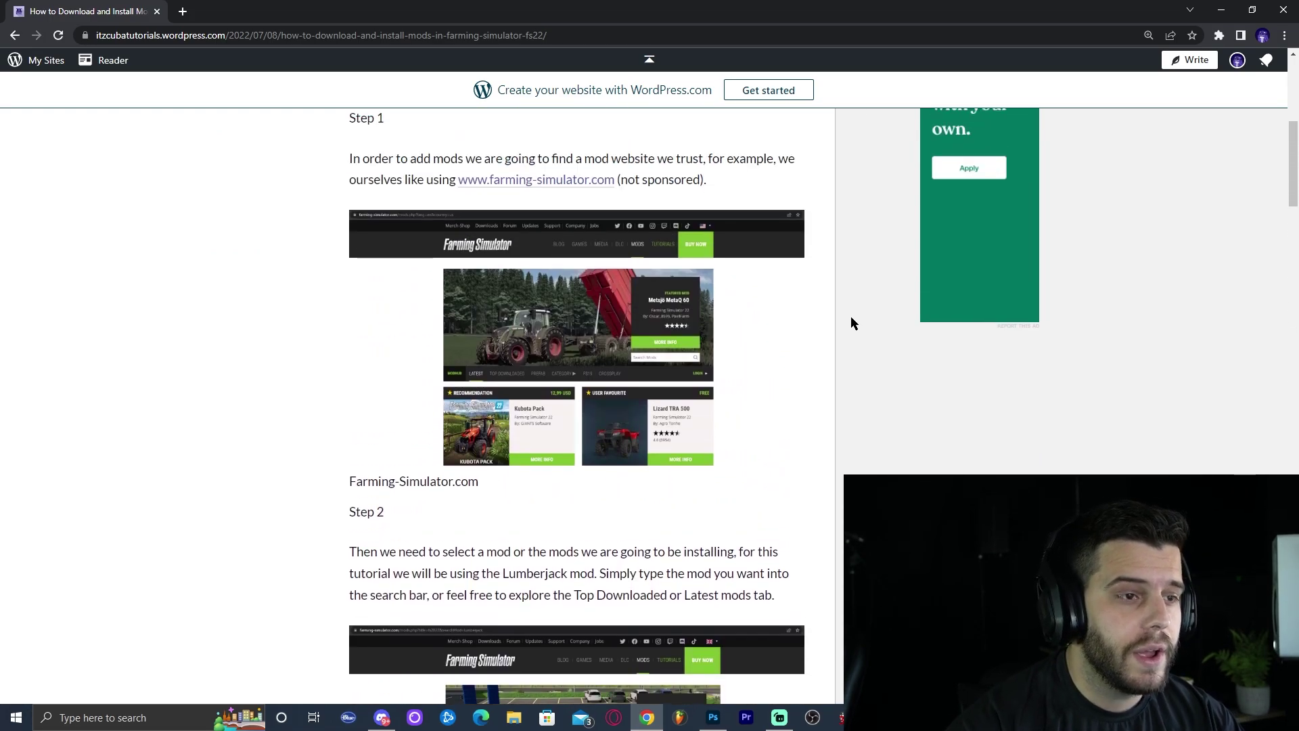
scroll(851, 316, "up", 2)
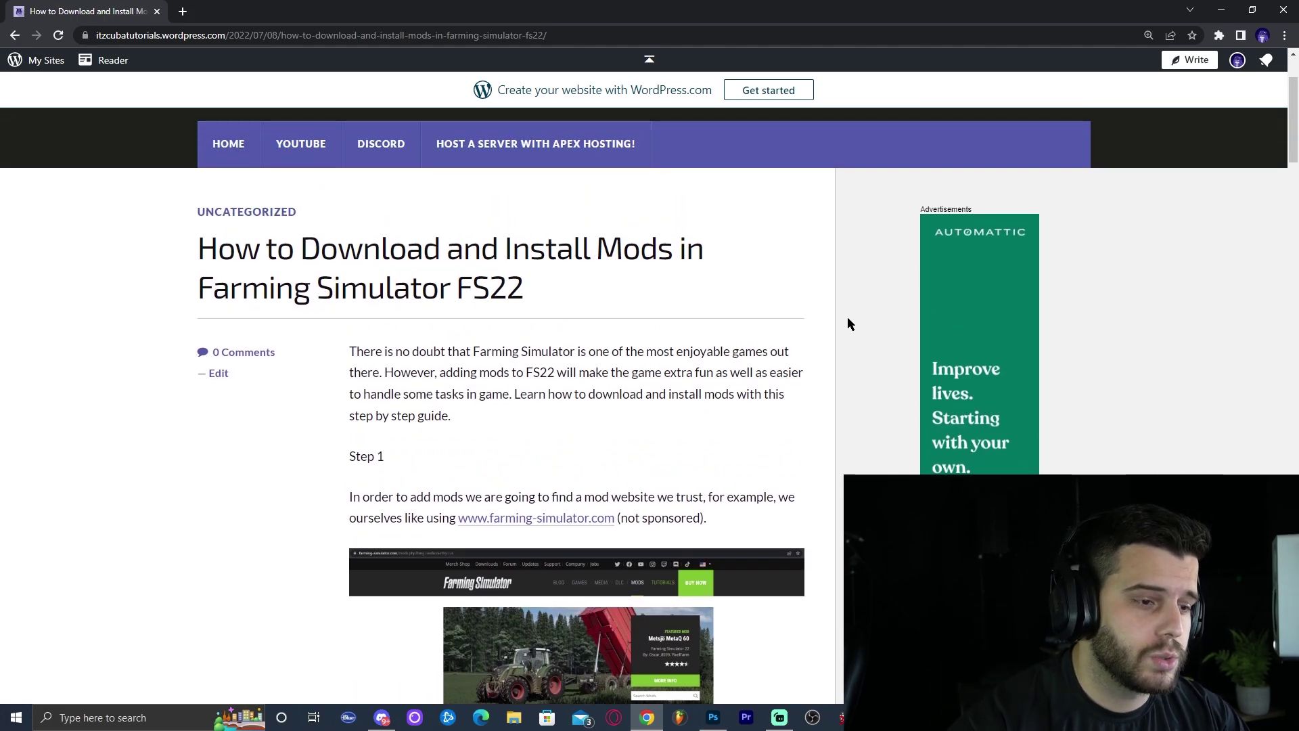
scroll(650, 365, "down", 3)
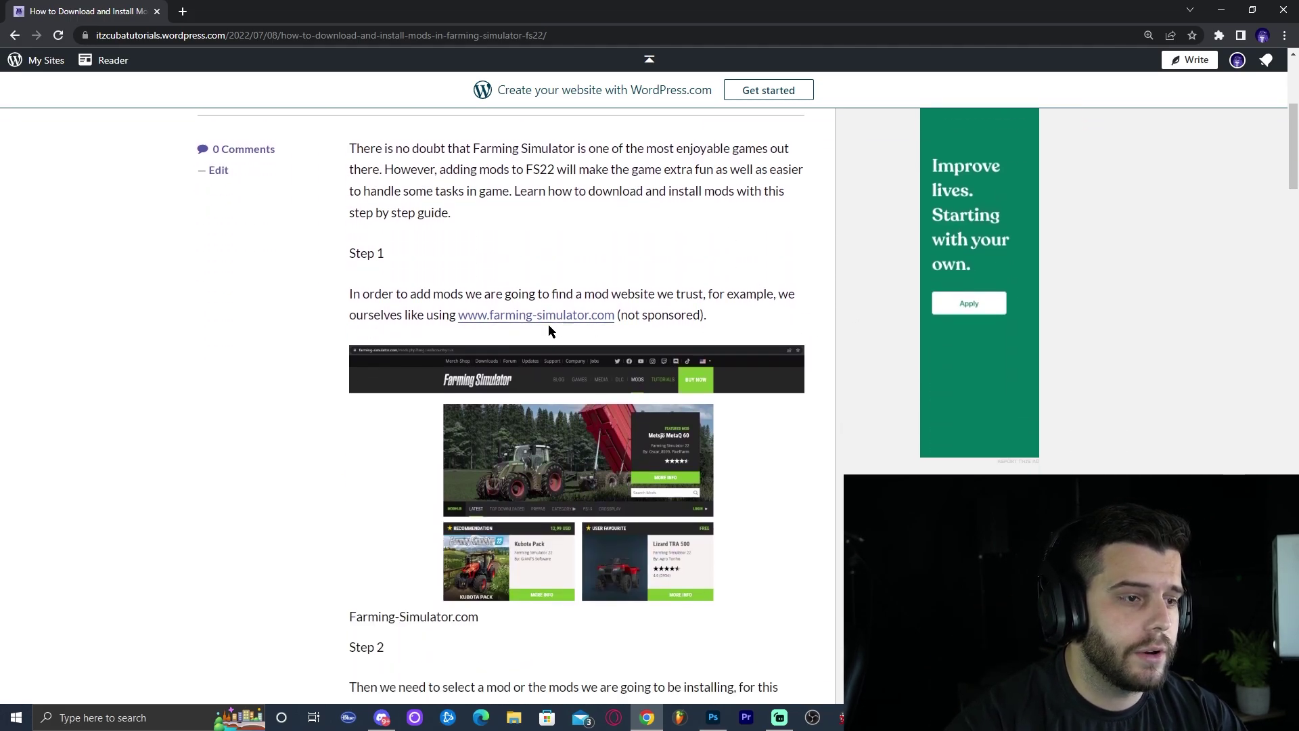
left_click(588, 317)
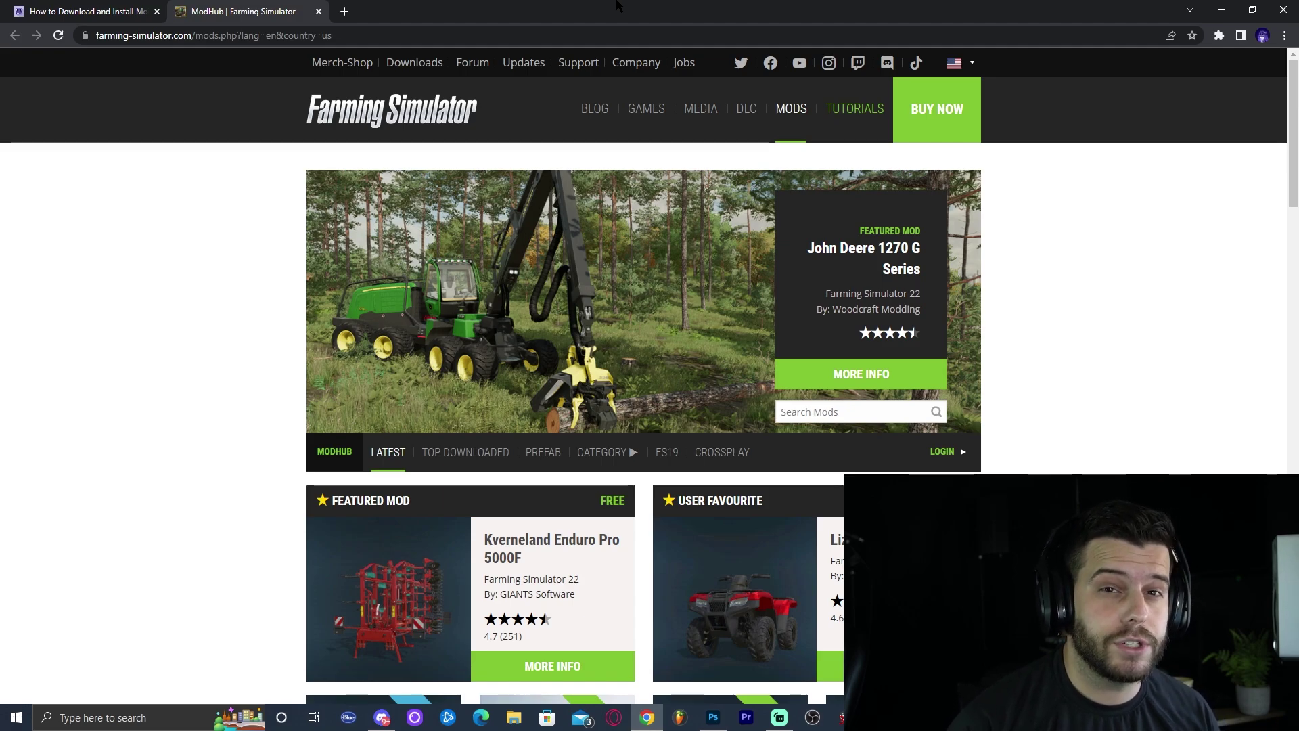
Step: Reload the ModHub MODS listing and scroll the Latest grid to the Tree Growth Manager tile
left_click(804, 117)
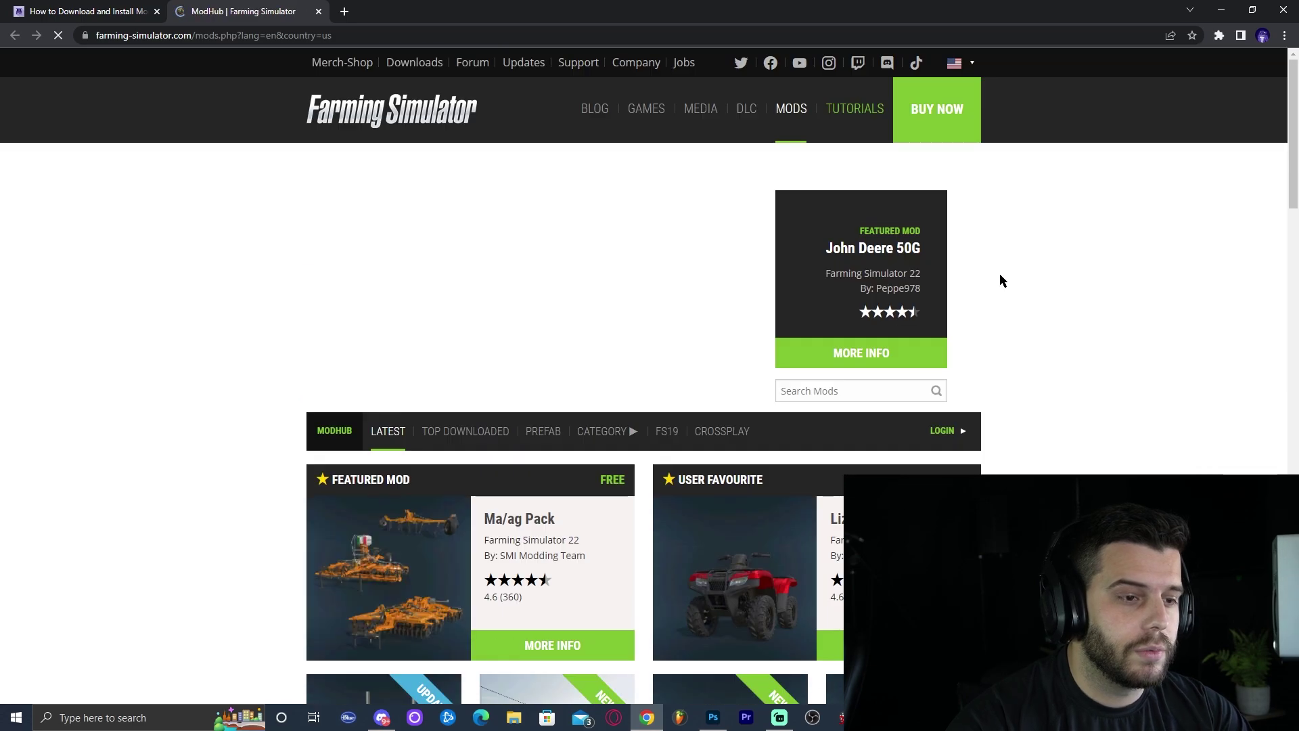
scroll(1077, 262, "down", 9)
scroll(1090, 264, "down", 10)
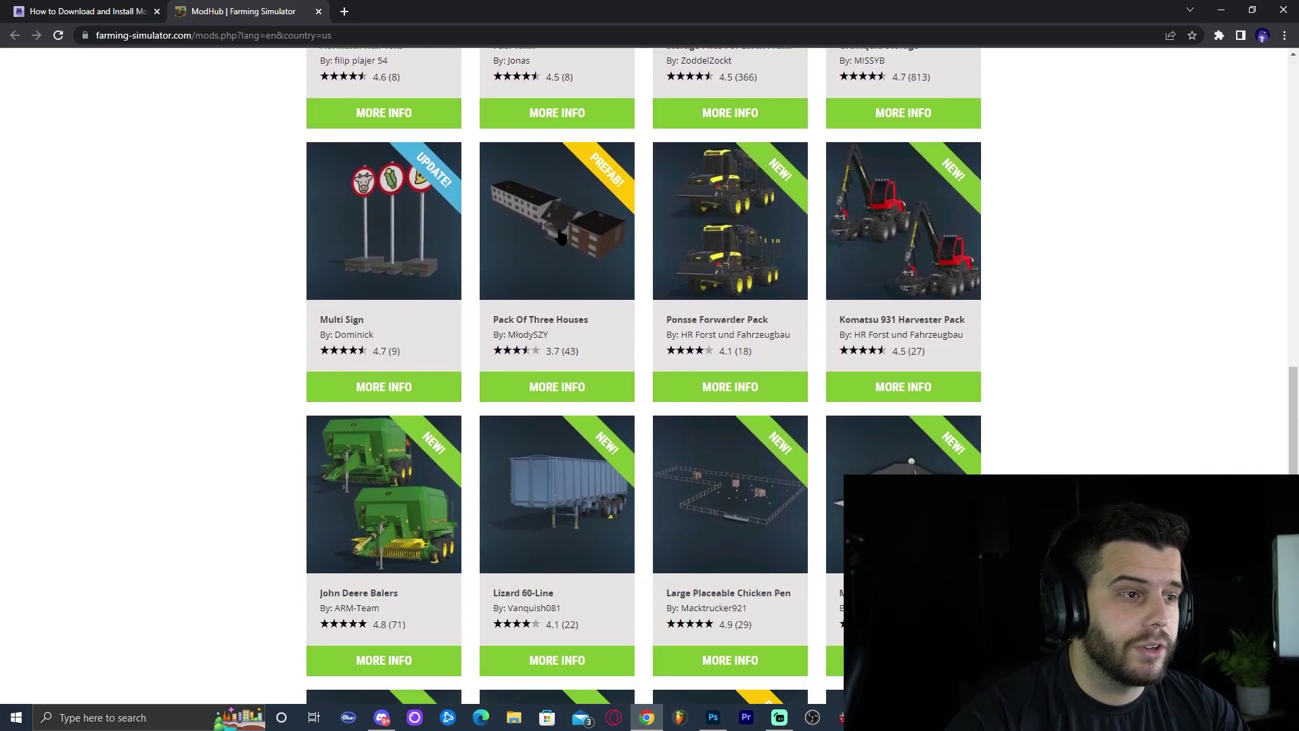
scroll(1073, 308, "up", 8)
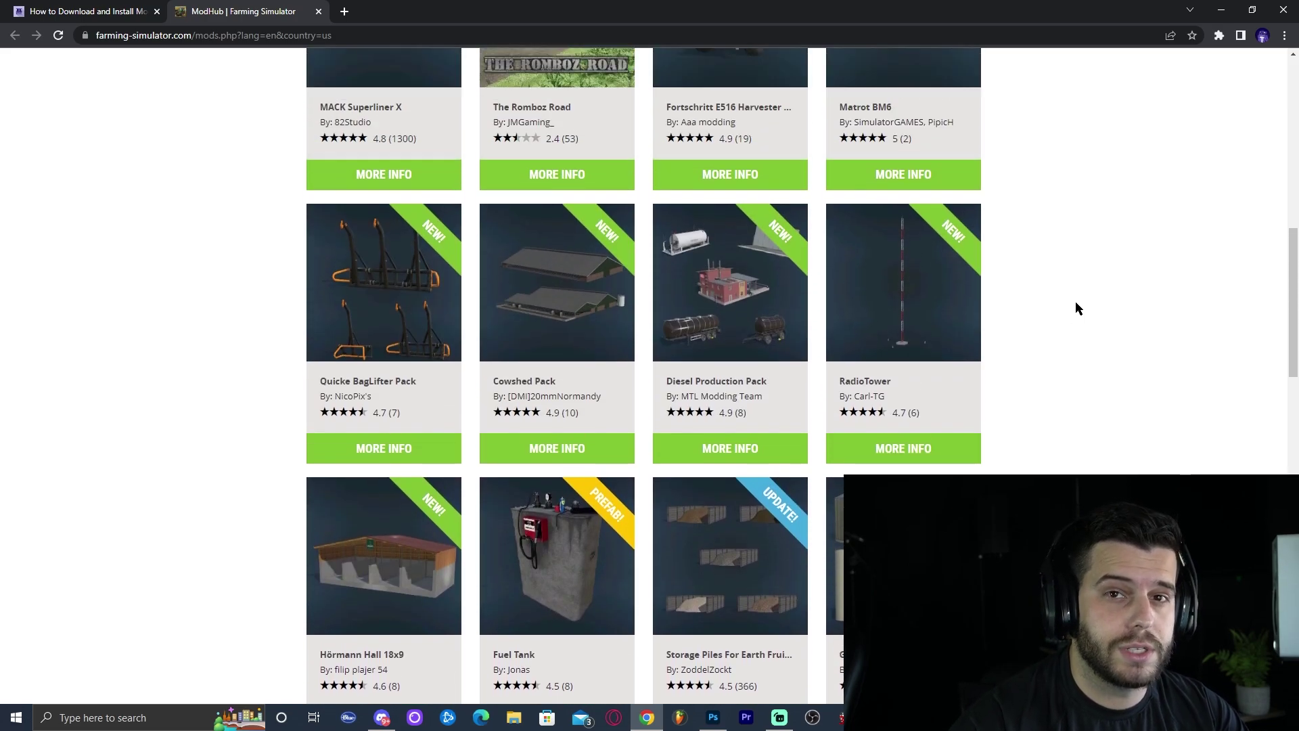
scroll(1077, 309, "up", 5)
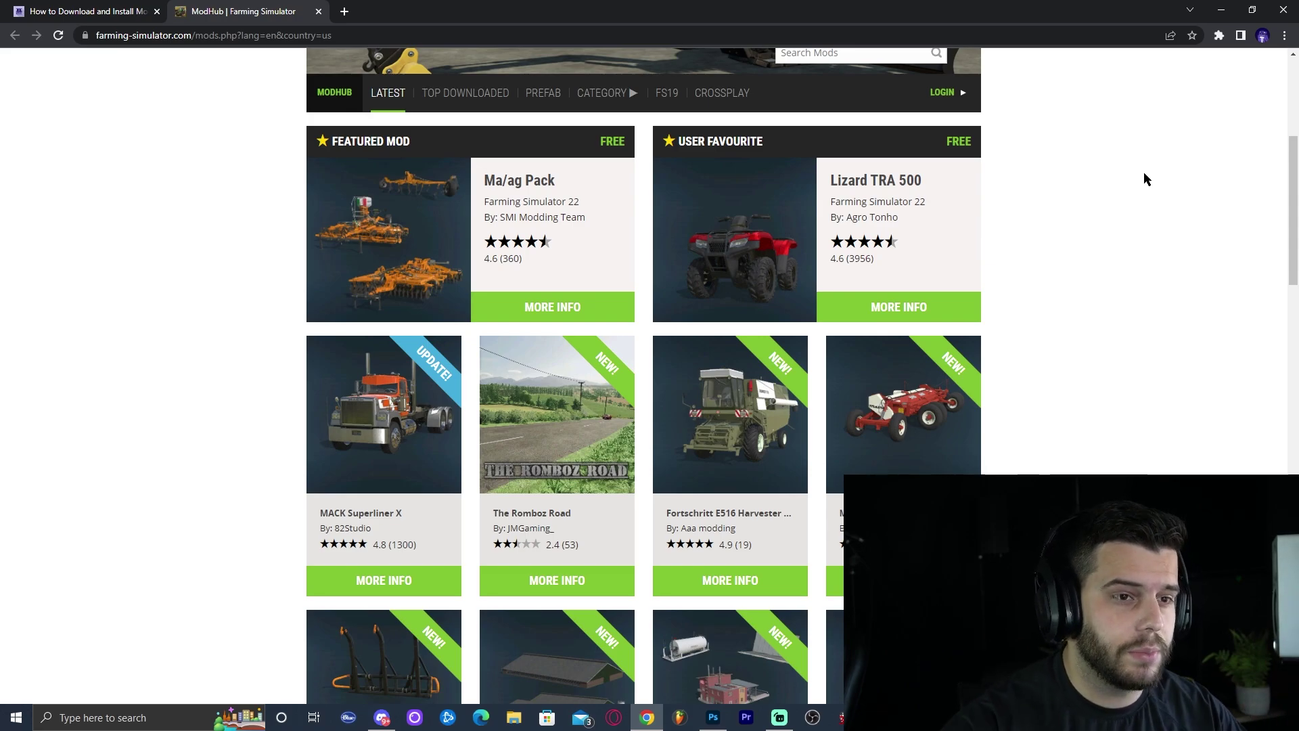
scroll(1123, 177, "down", 20)
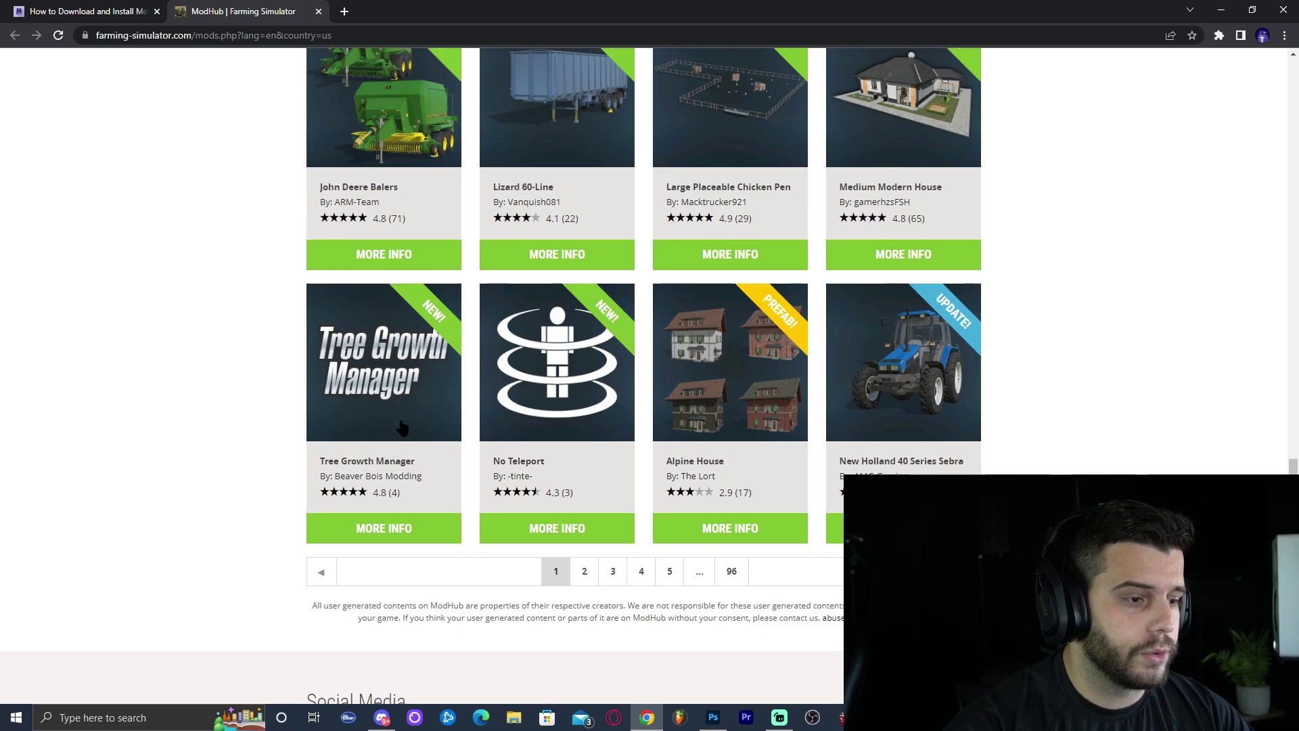
Step: Open the Tree Growth Manager page and save FS22_treeGrowthManager.zip into Downloads
left_click(399, 380)
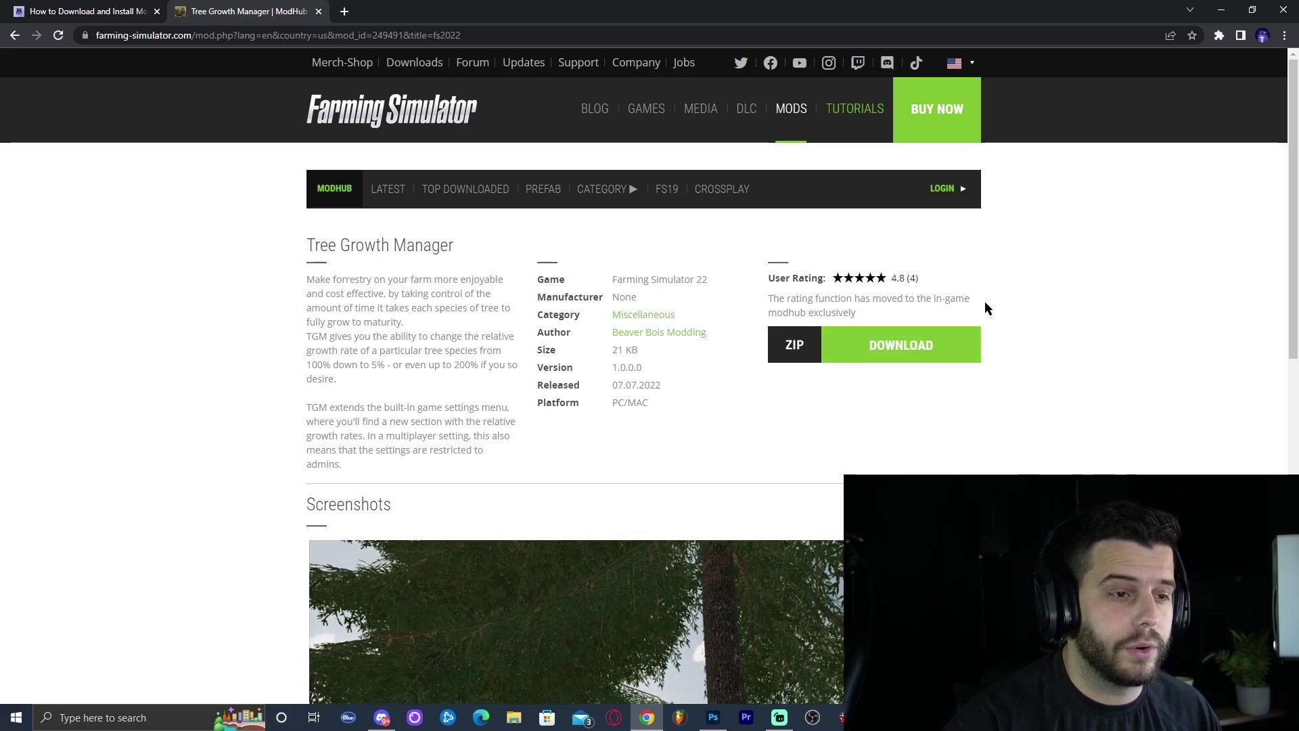
mouse_move(705, 281)
left_mouse_down()
mouse_move(643, 280)
mouse_move(711, 279)
left_mouse_up()
left_click(708, 278)
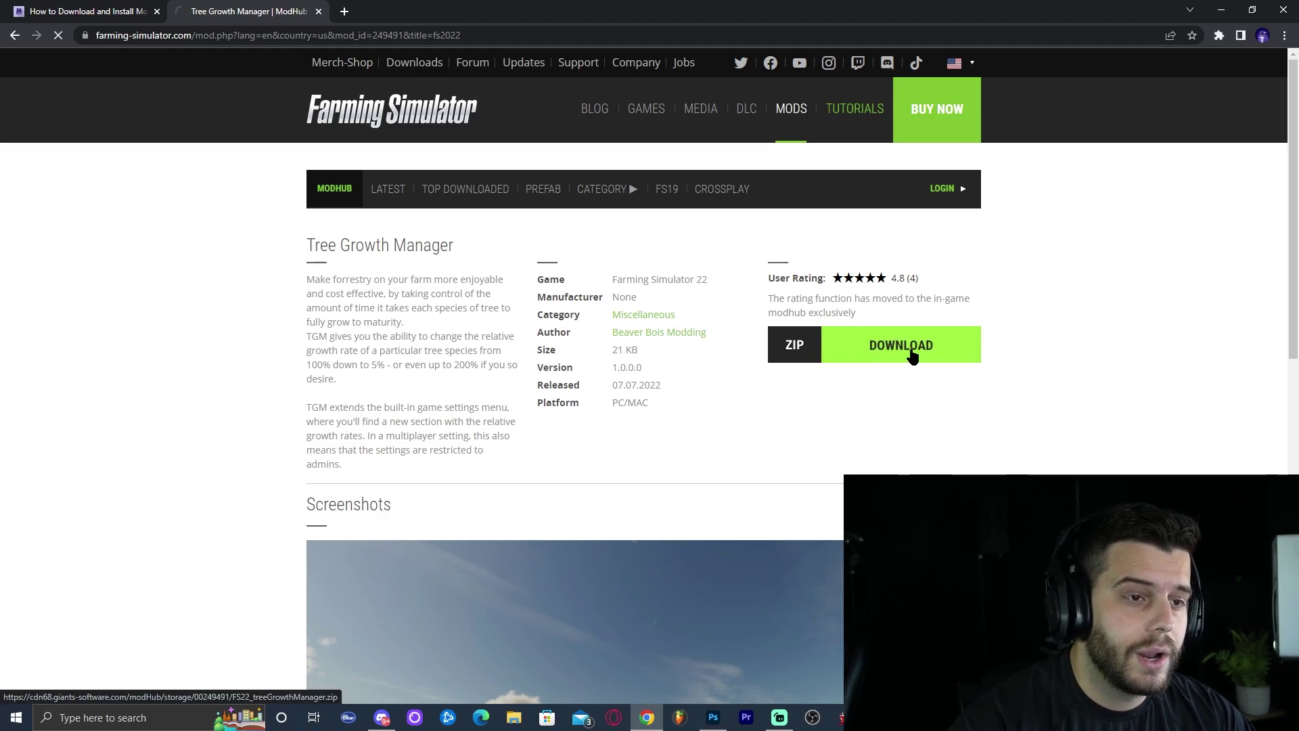
left_click(911, 352)
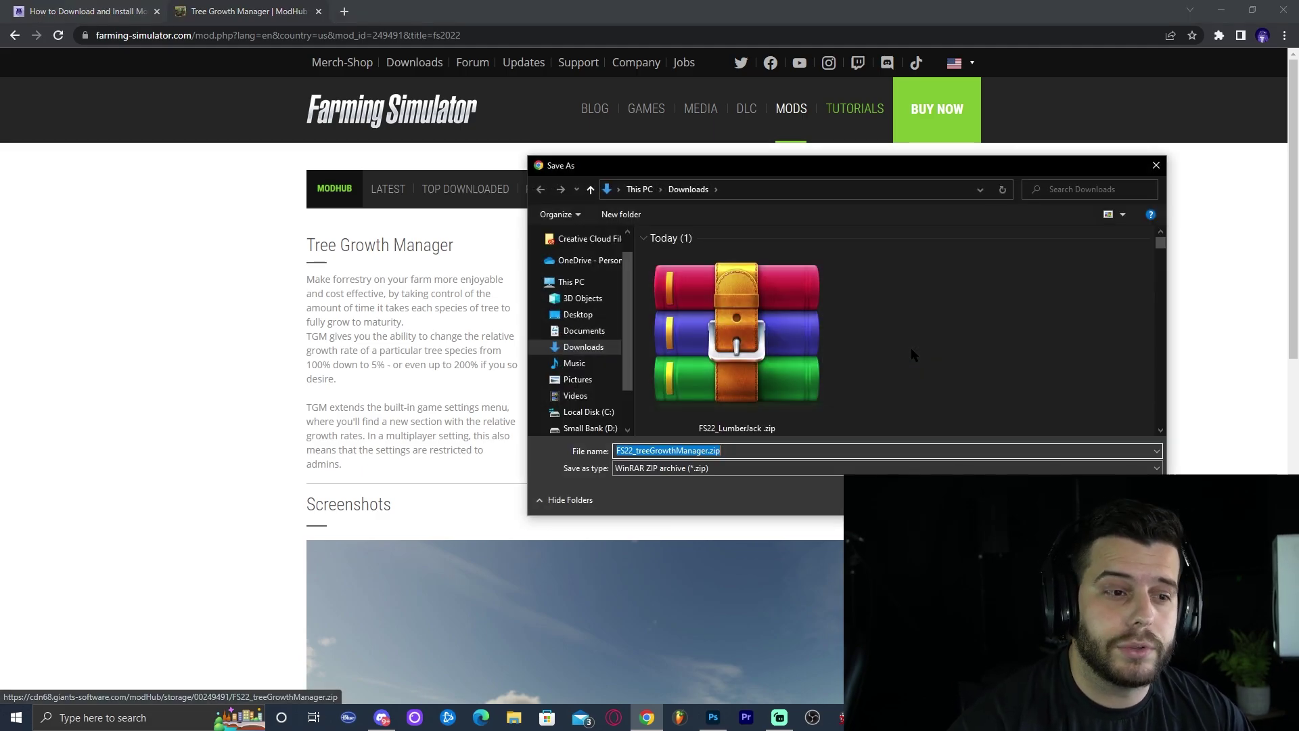
left_click(938, 284)
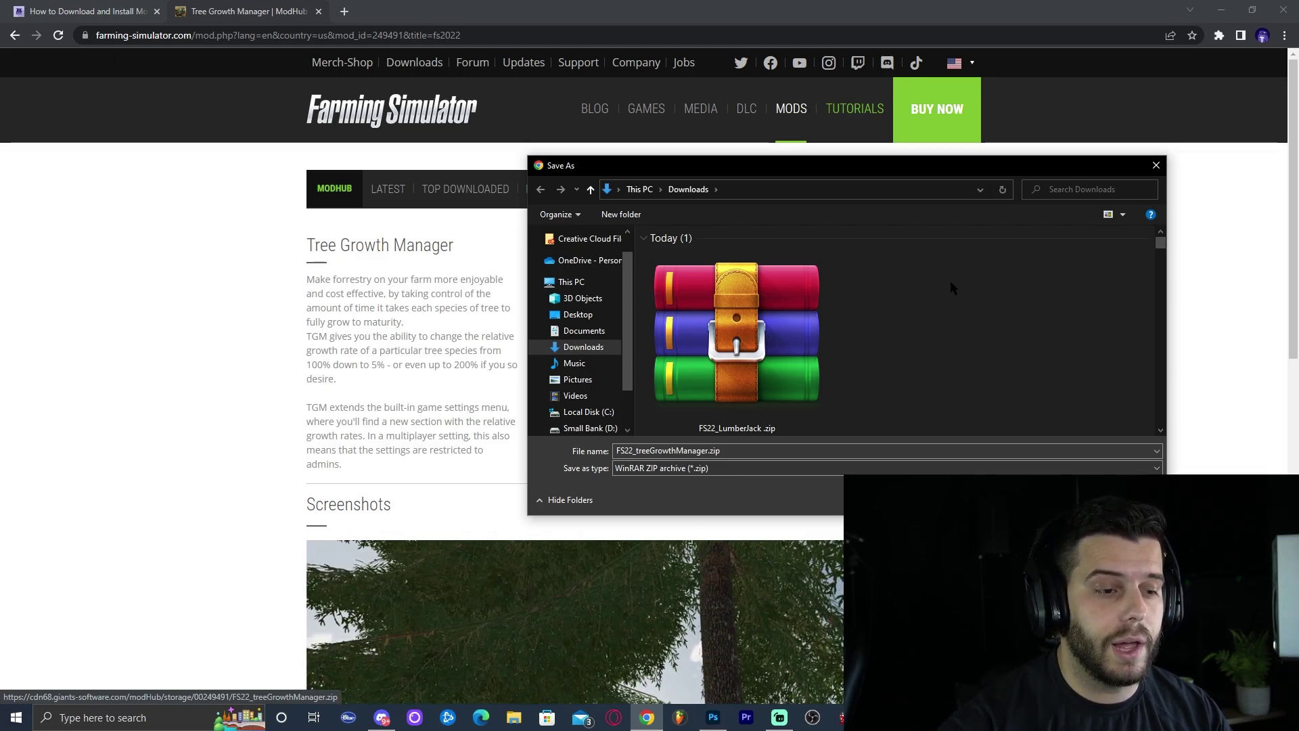
left_click(1056, 499)
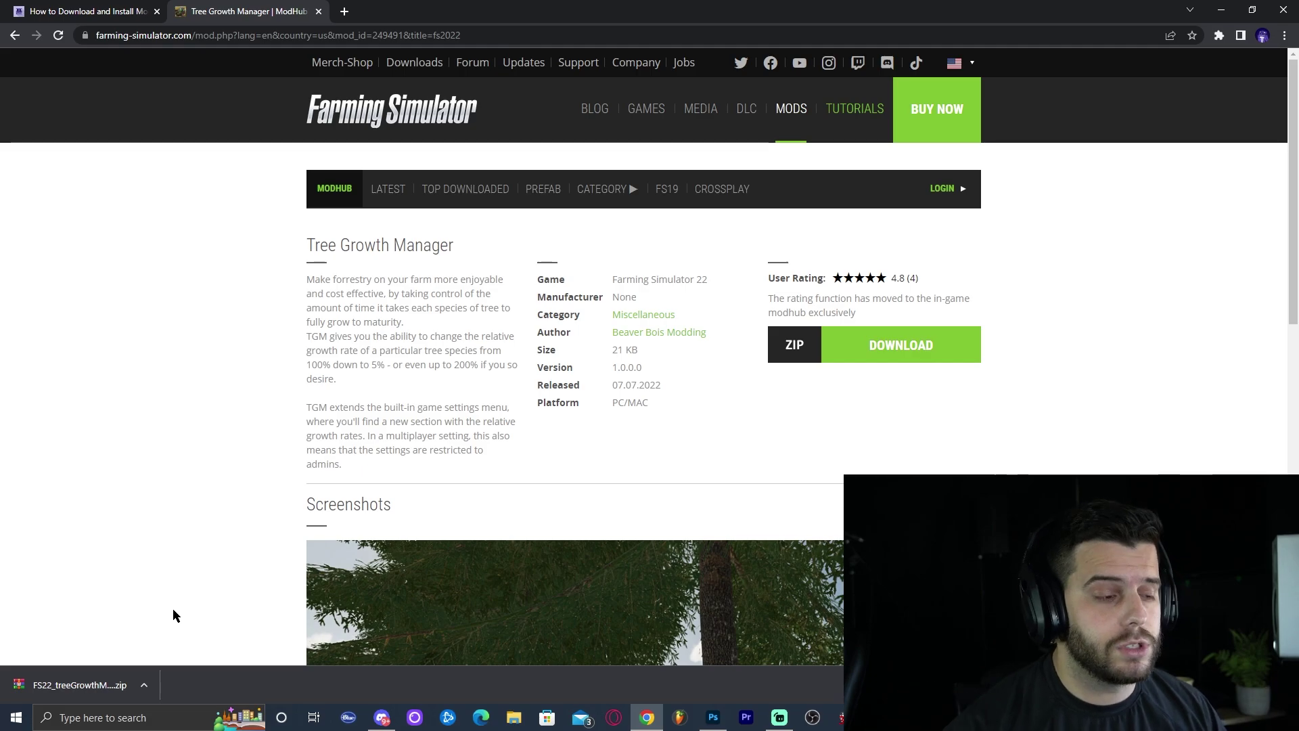
Step: Shrink the browser window and drag the downloaded ZIP onto the desktop
double_click(785, 11)
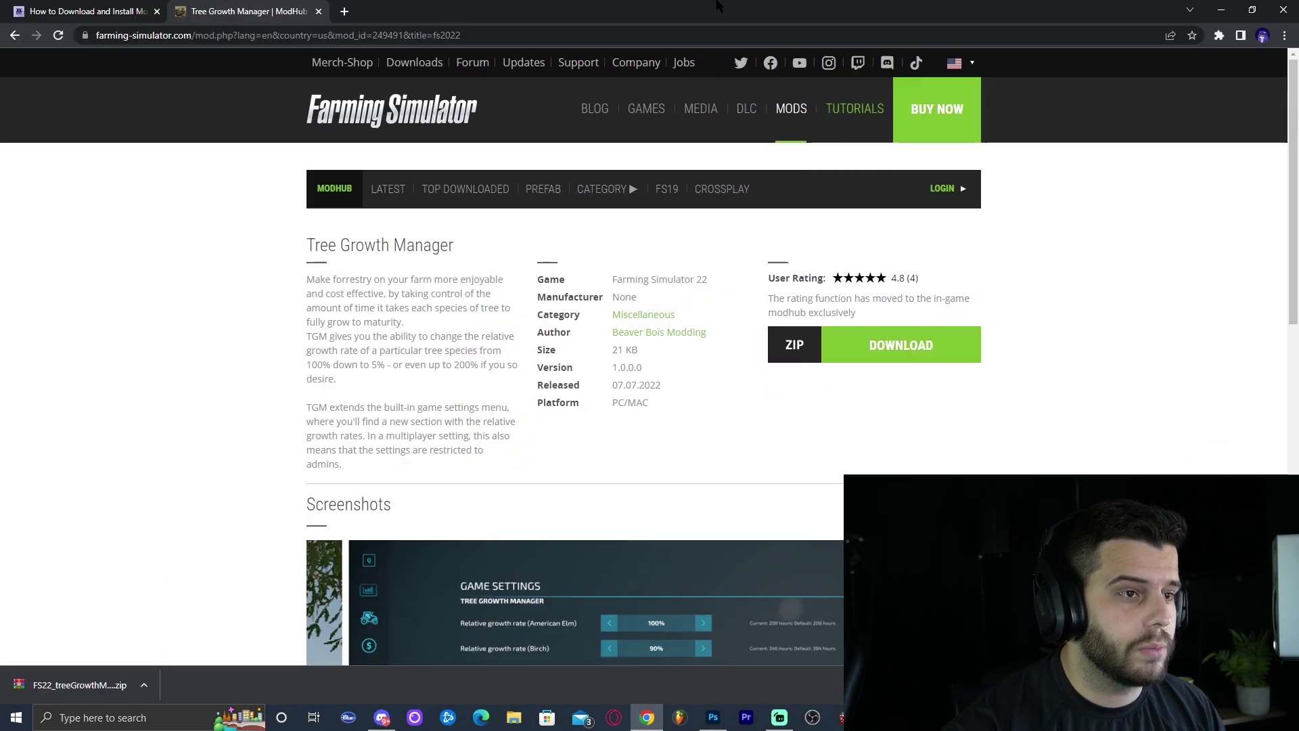
left_click_drag(788, 14, 744, 122)
left_click_drag(1263, 215, 597, 216)
left_click_drag(433, 138, 807, 81)
left_click_drag(404, 545, 226, 266)
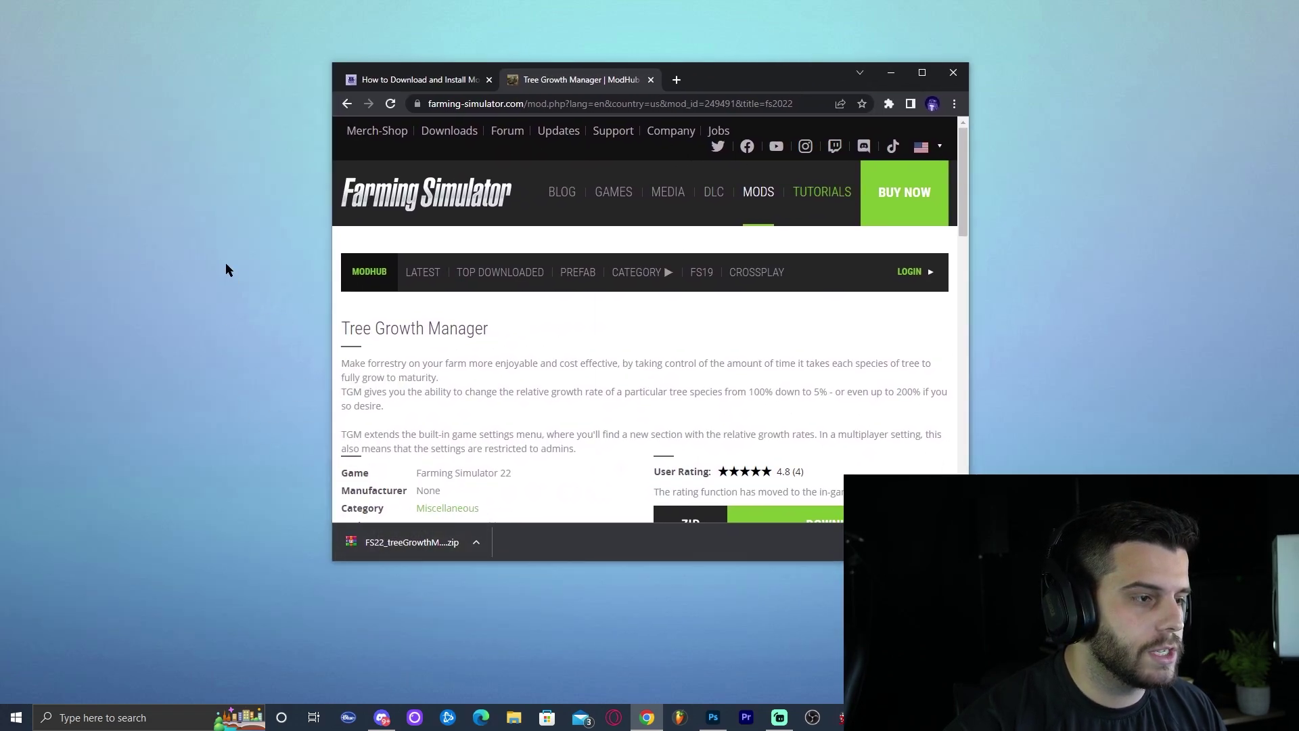
Step: Close the browser and browse File Explorer to Documents > My Games > FarmingSimulator2022 > mods
left_click(951, 73)
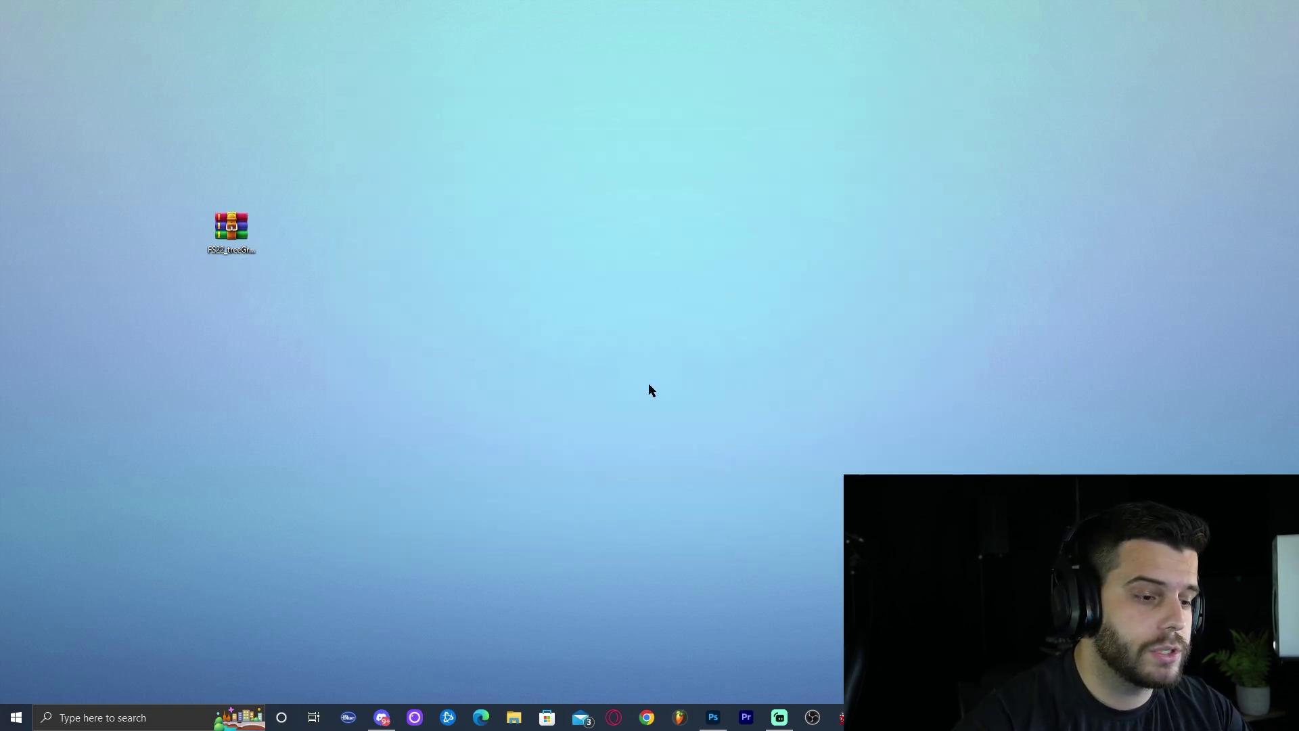
left_click(514, 720)
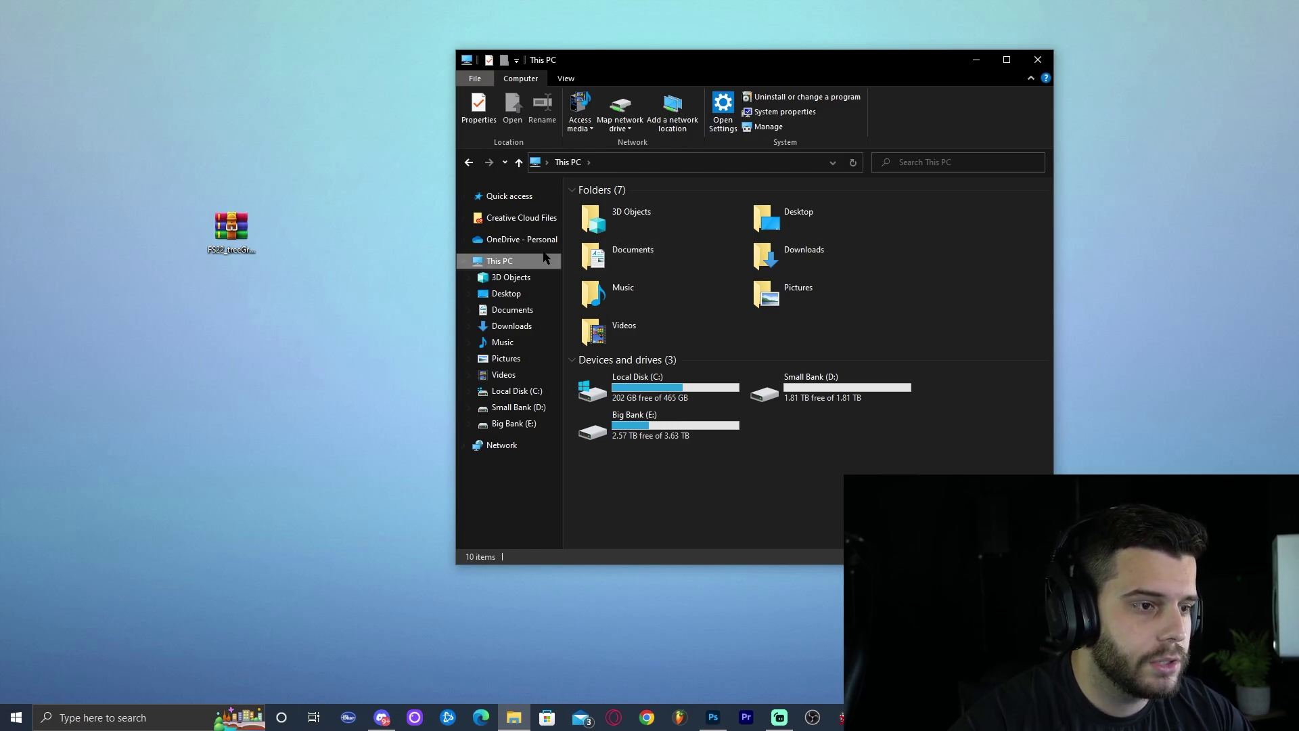
left_click(509, 311)
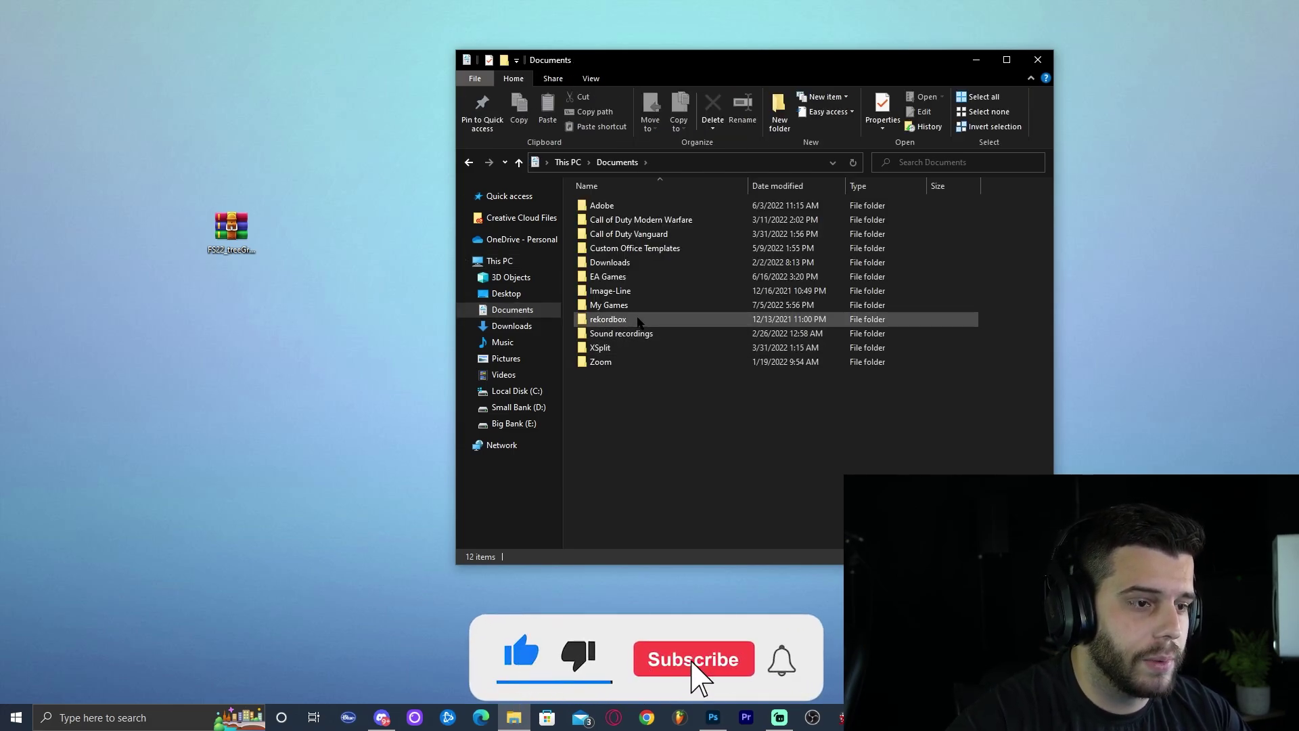
double_click(615, 306)
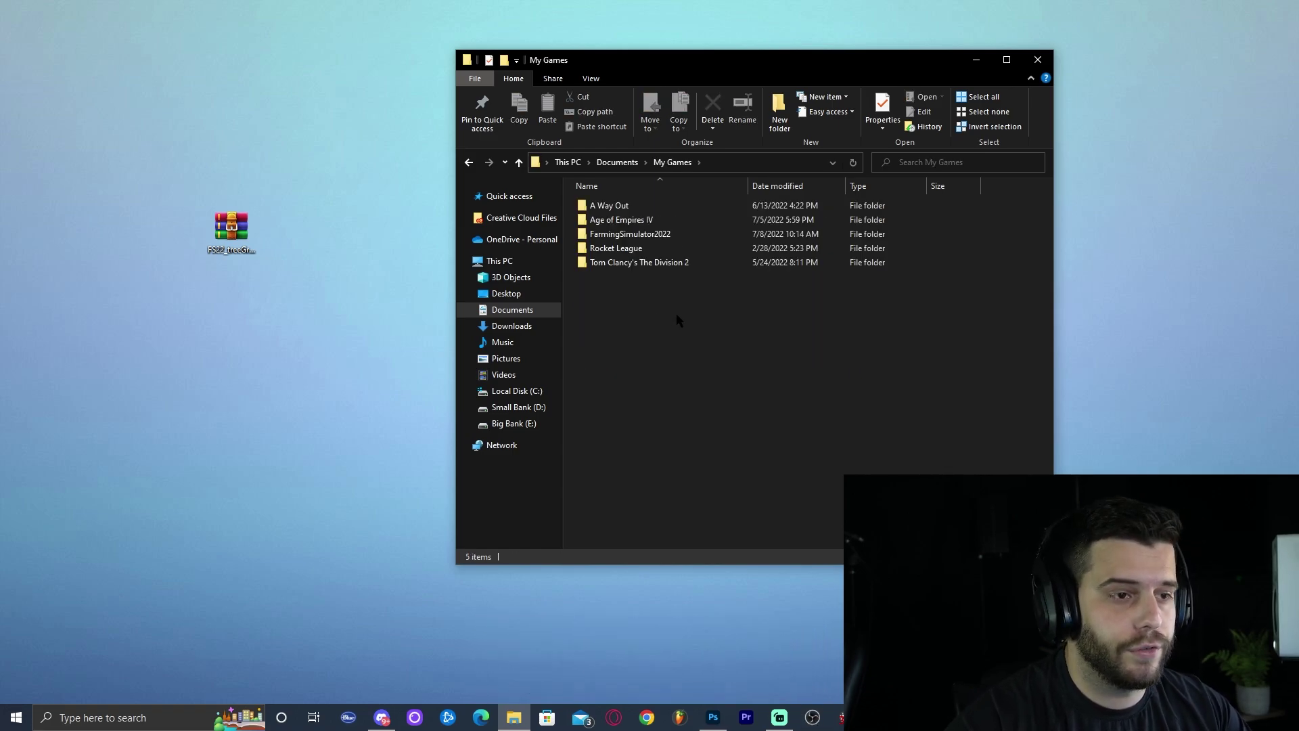
double_click(679, 235)
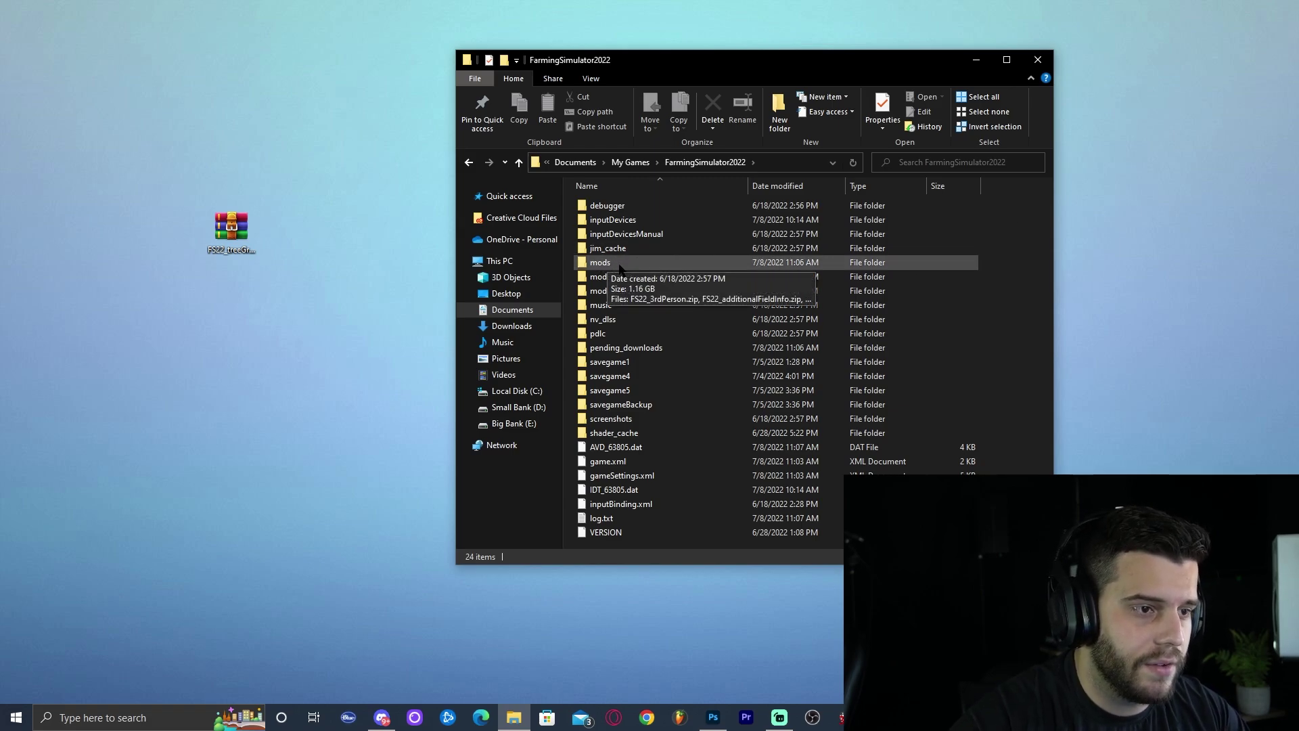
double_click(595, 264)
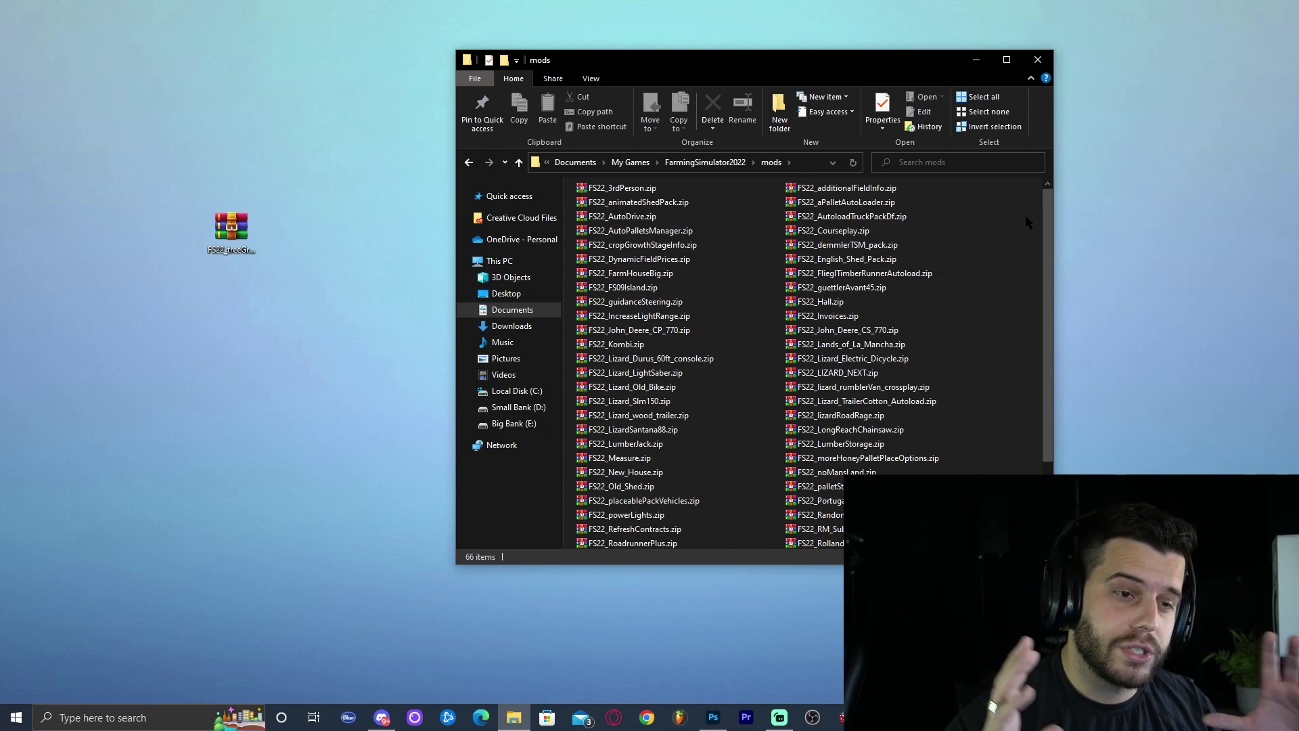
Step: Step back to the FarmingSimulator2022 folder and reopen the mods folder
scroll(1004, 233, "down", 2)
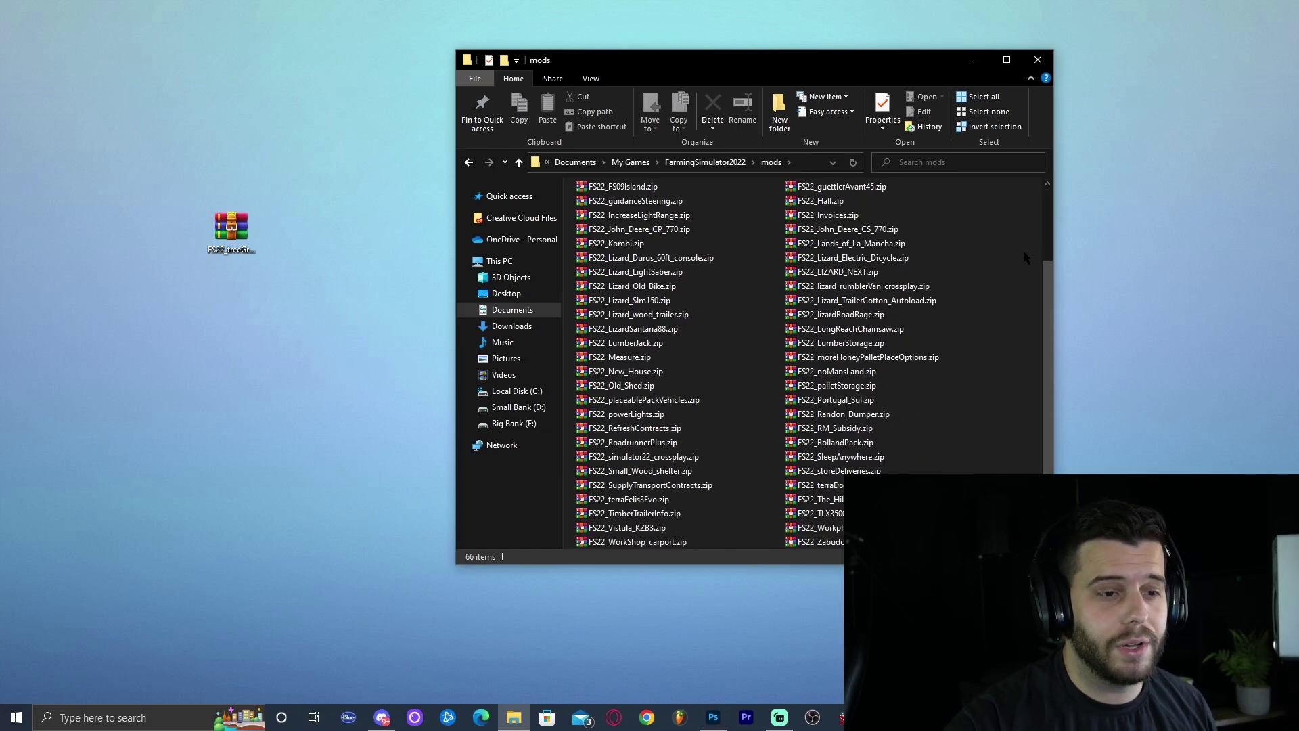
scroll(1021, 248, "up", 2)
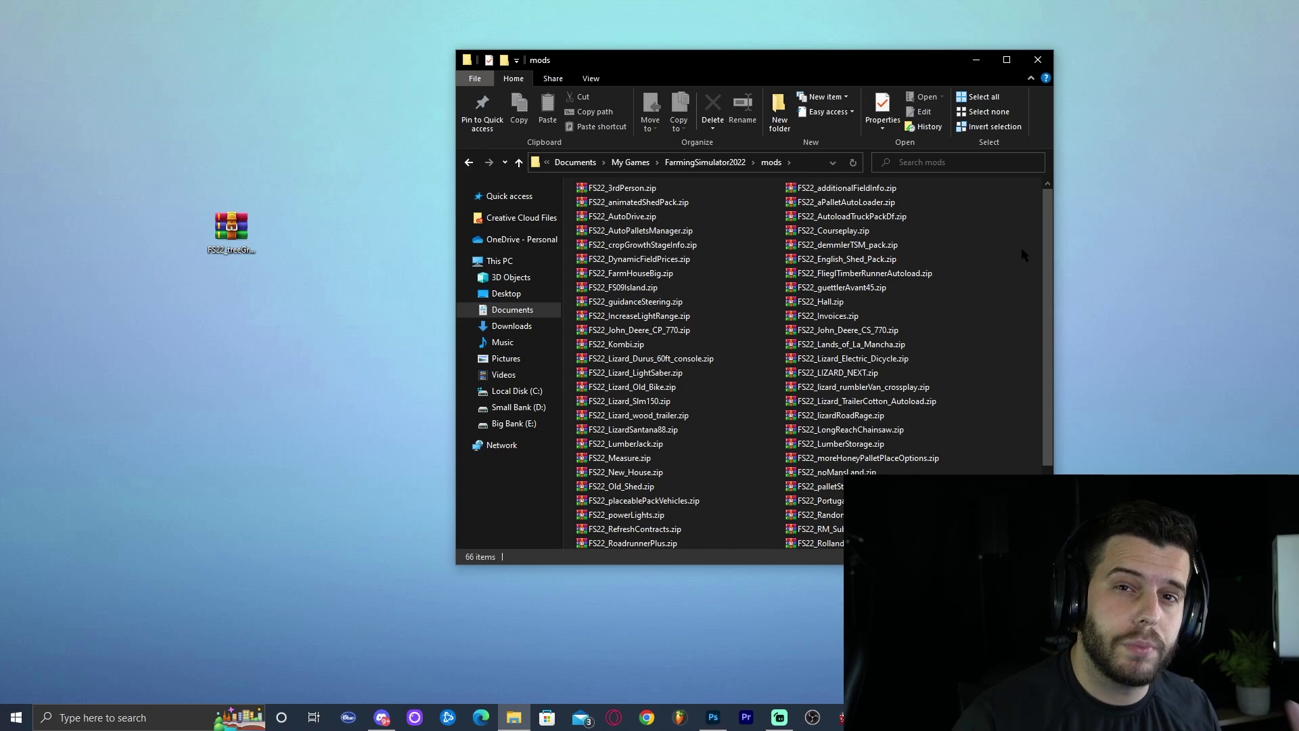
left_click(705, 161)
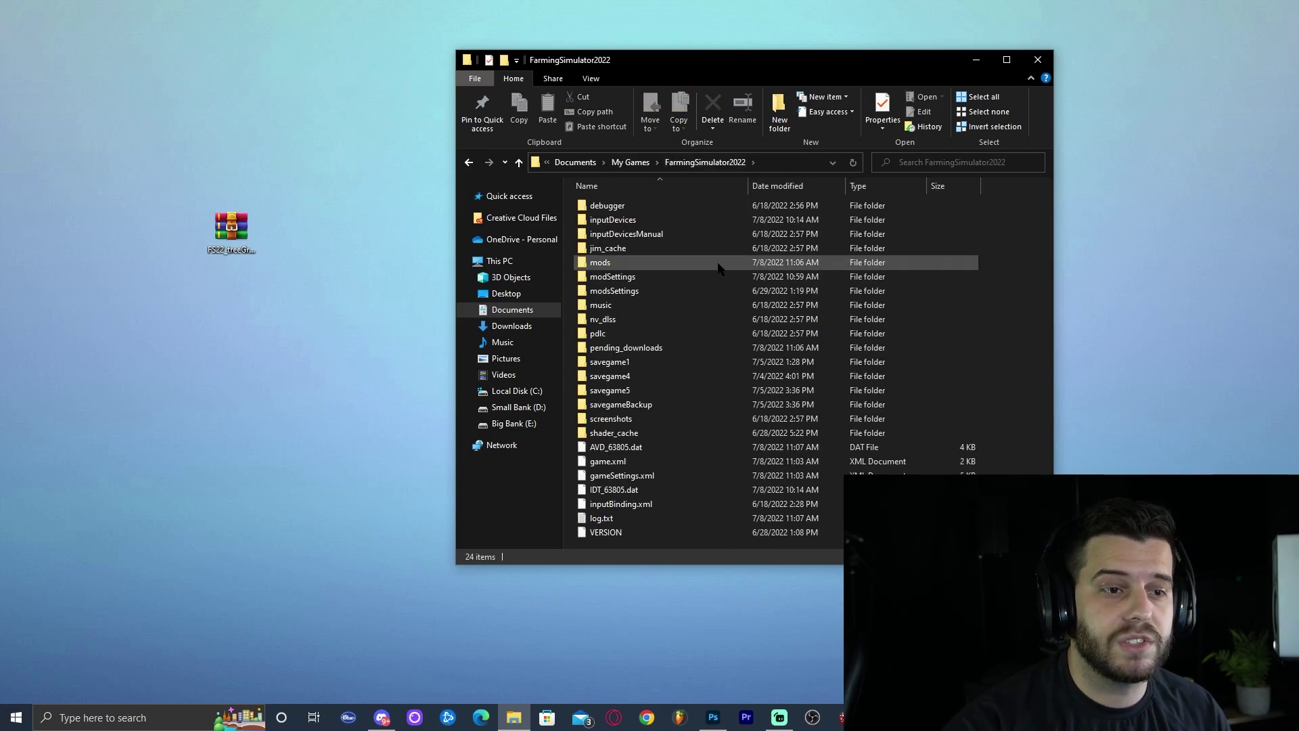
right_click(1009, 278)
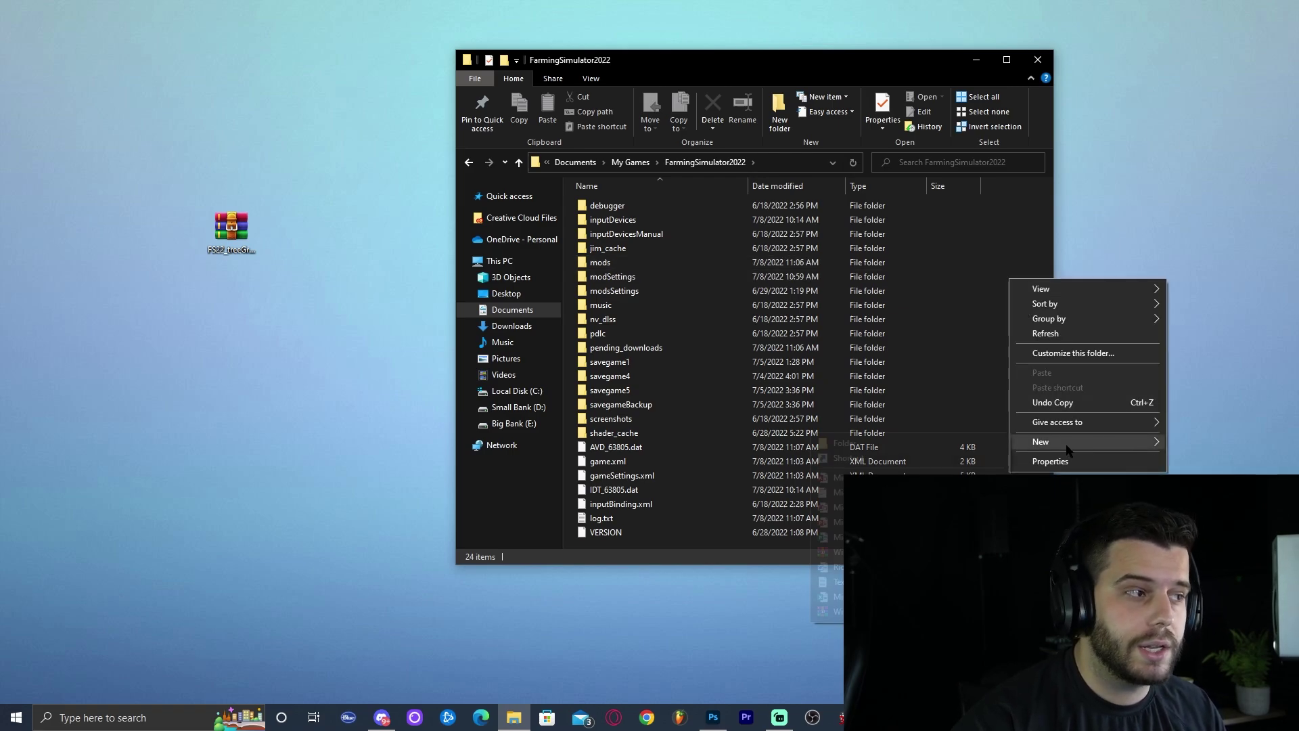
left_click(981, 307)
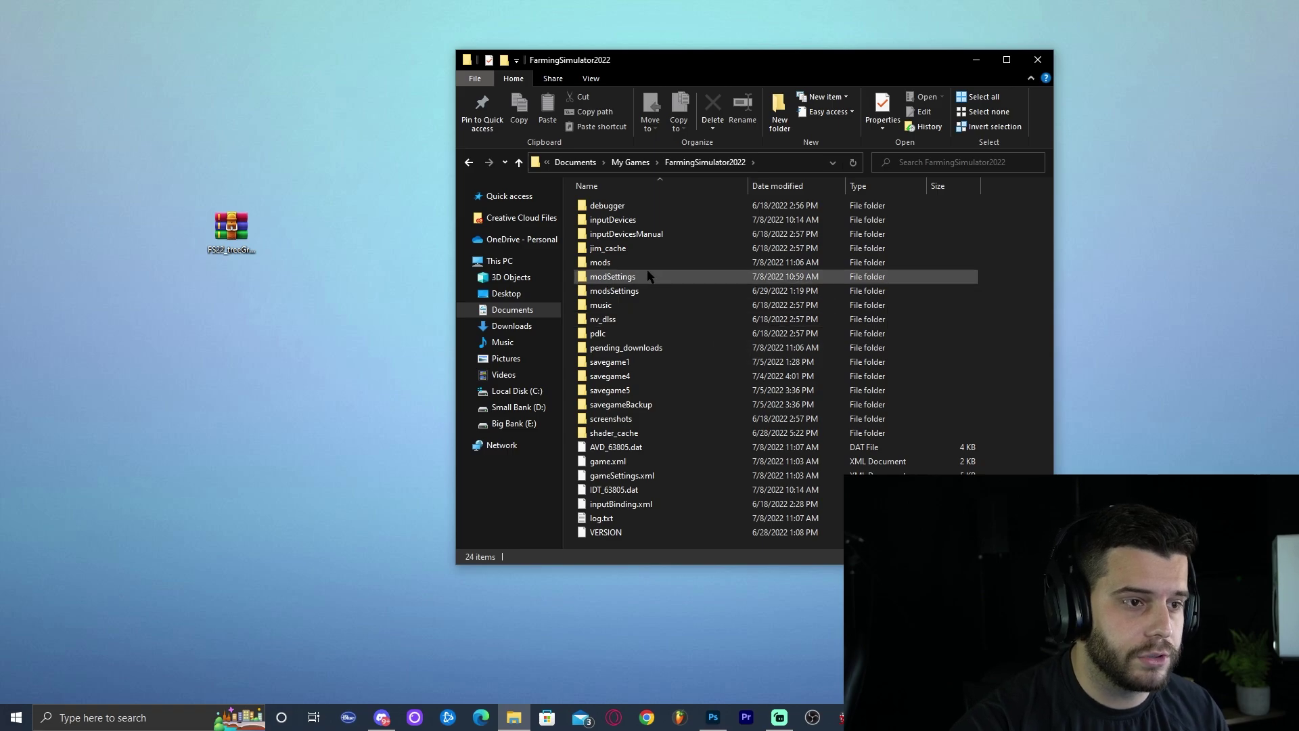
left_click(628, 264)
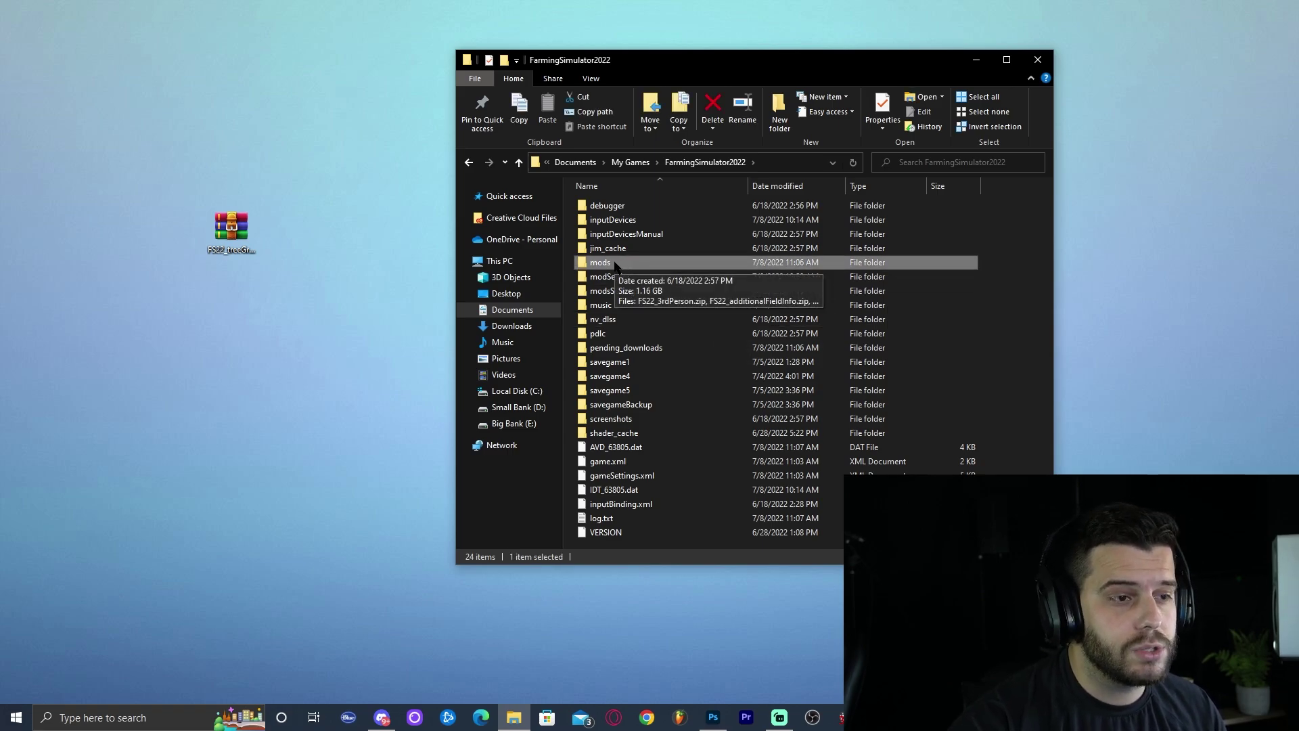
double_click(617, 265)
Step: Drag FS22_treeGrowthManager.zip from the desktop into the open mods folder
left_click(250, 245)
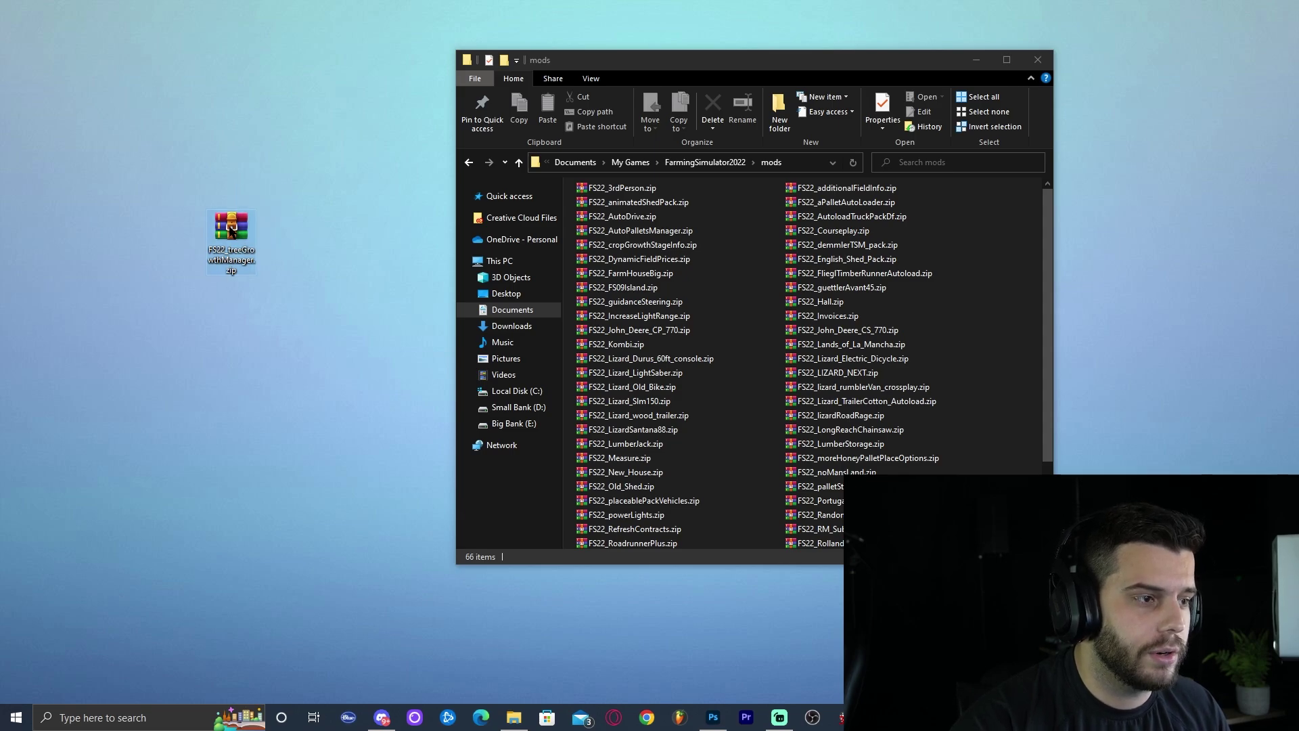
left_click_drag(234, 238, 1021, 248)
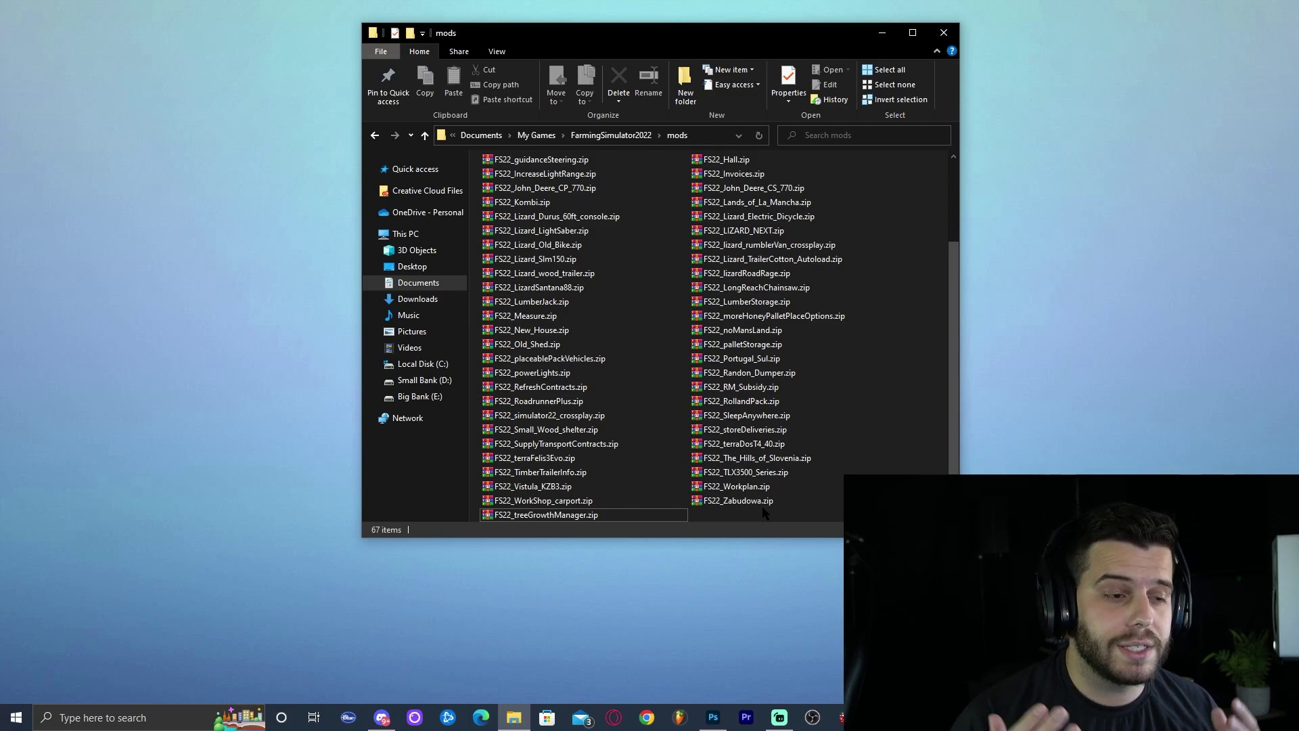
Step: Open the Tree Growth Manager zip in WinRAR and inspect its top level and scripts folder
double_click(603, 517)
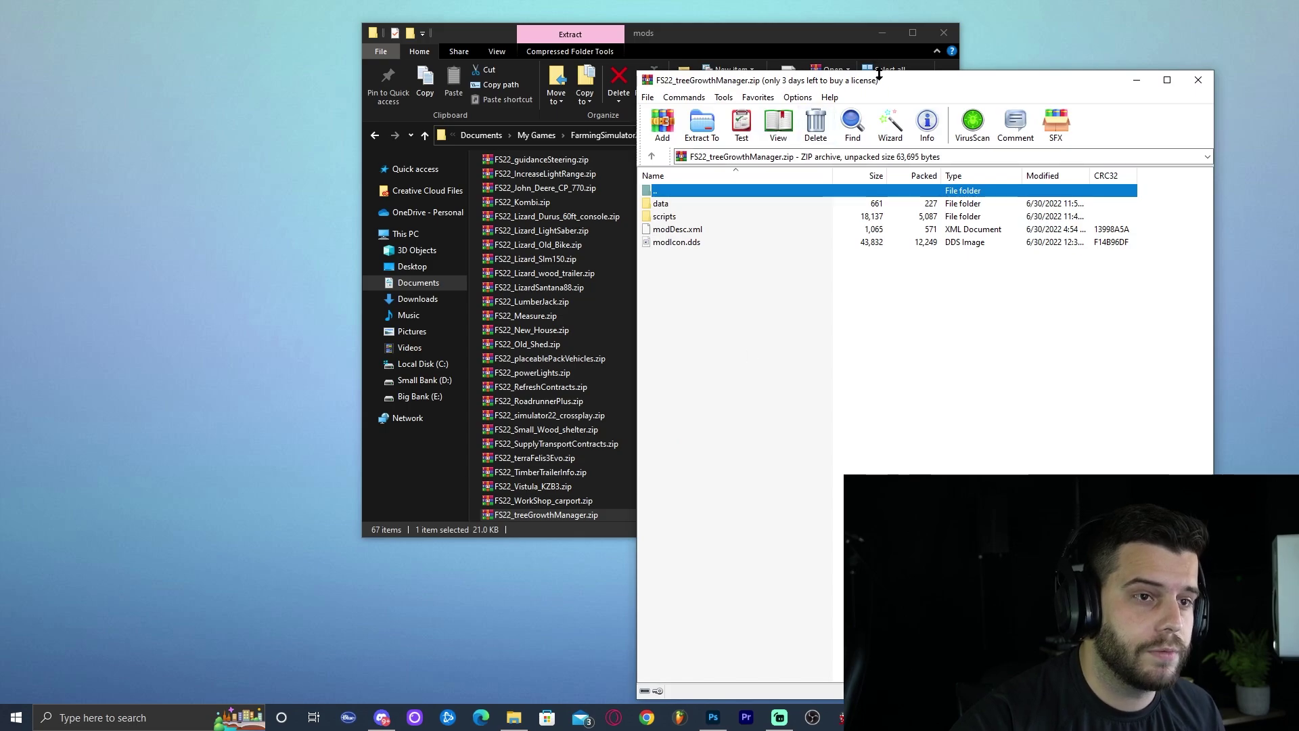
left_click_drag(672, 313, 640, 175)
left_click(665, 264)
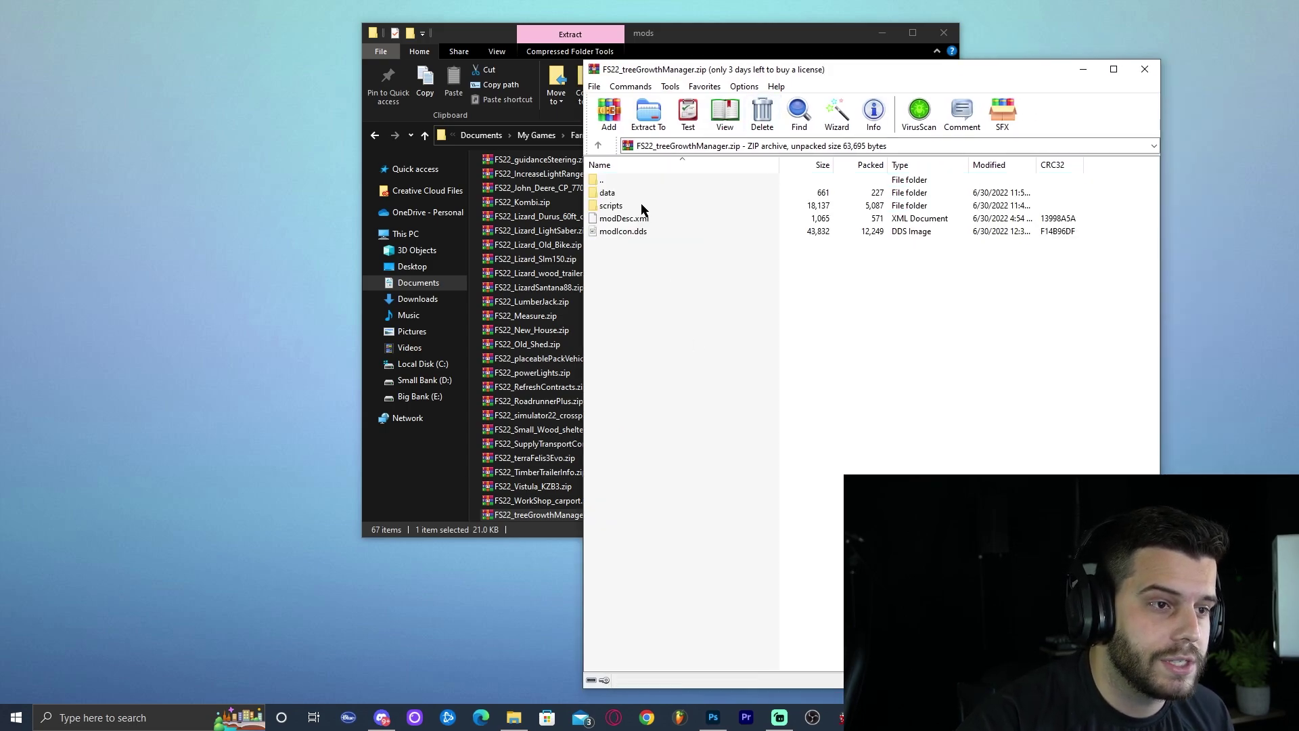
double_click(625, 205)
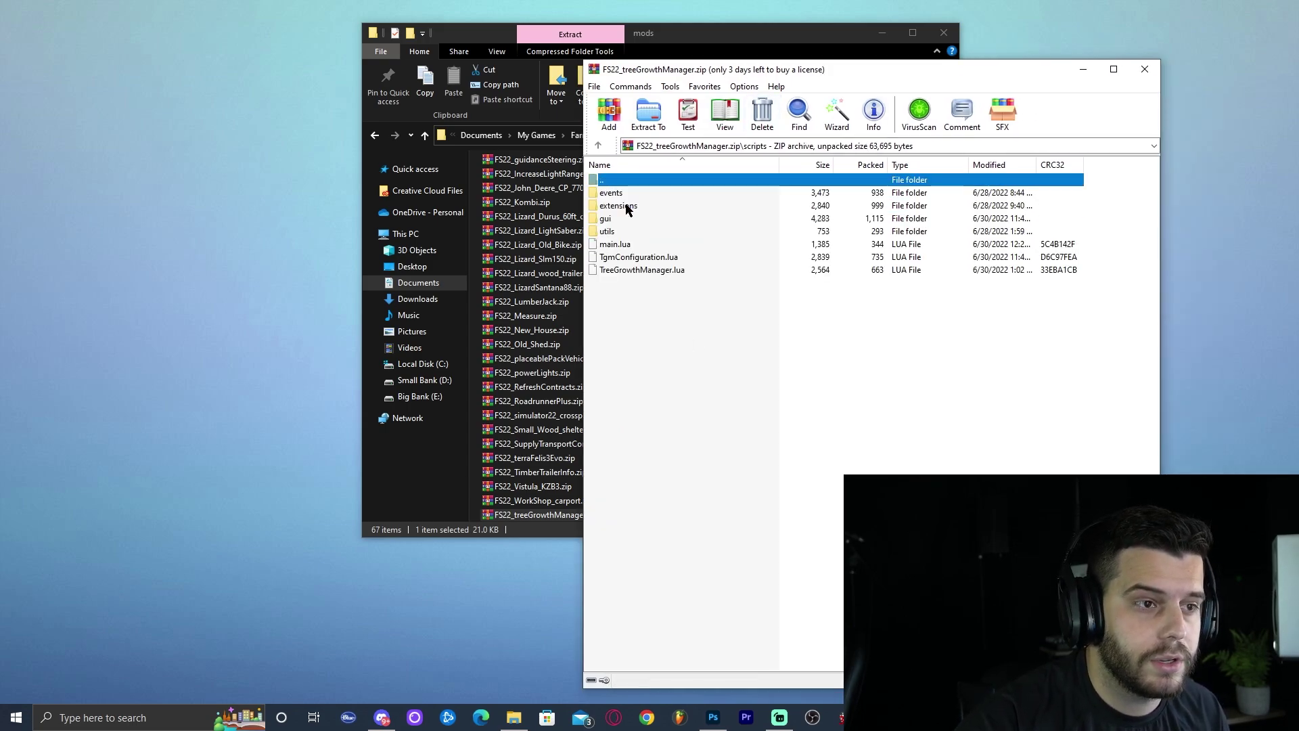
double_click(604, 180)
left_click(671, 301)
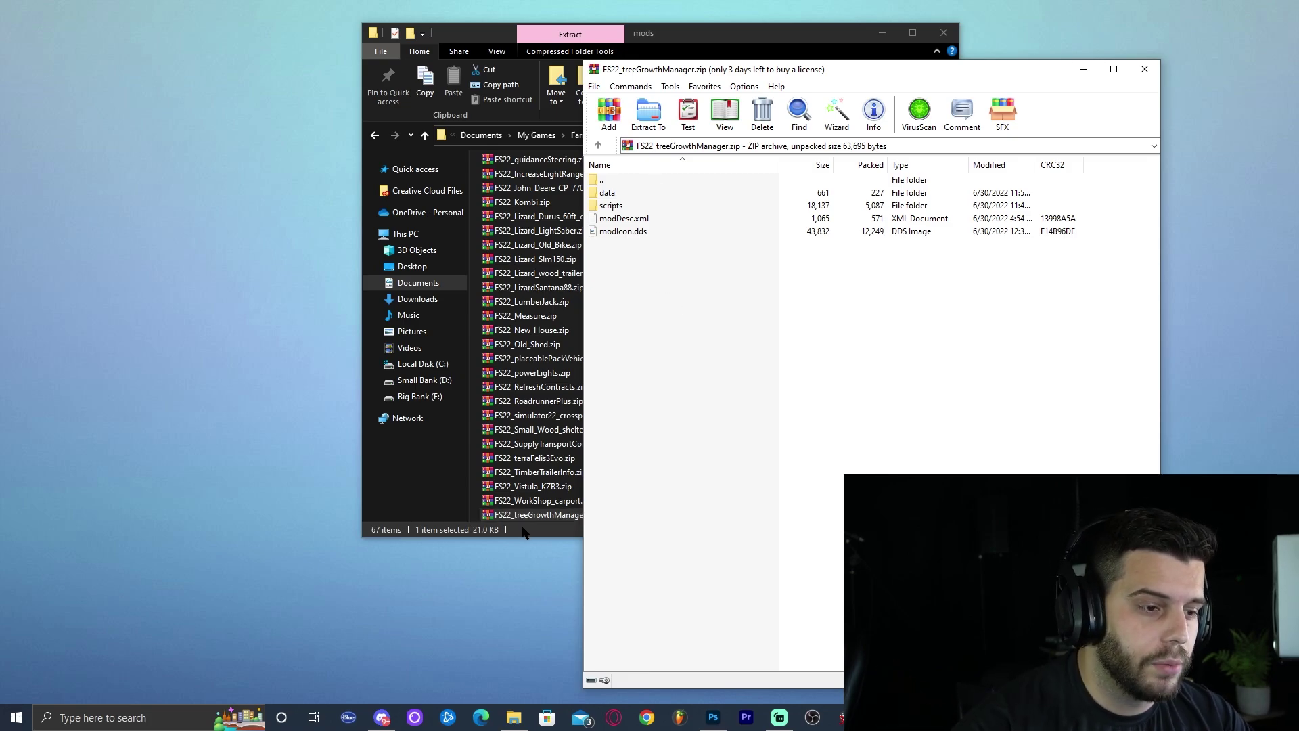
double_click(642, 182)
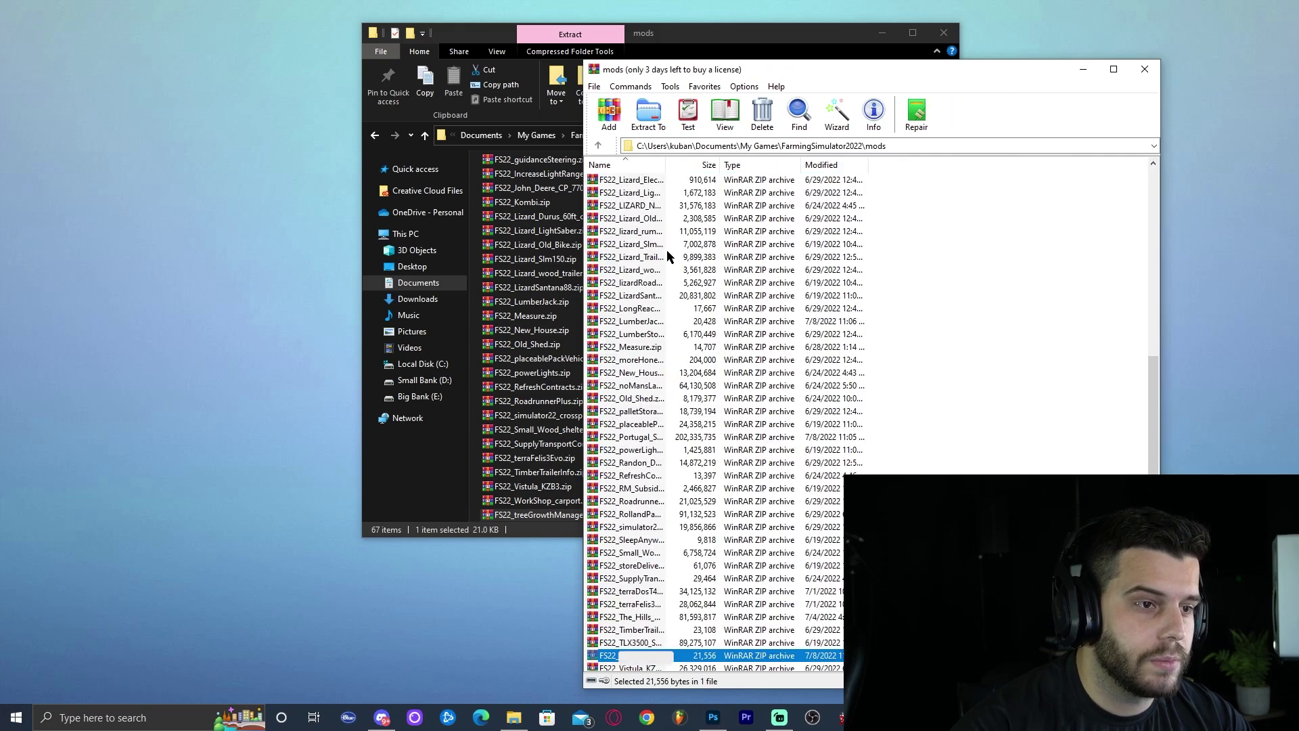
Step: Open FS22_Measure.zip to compare its file layout
left_click(623, 196)
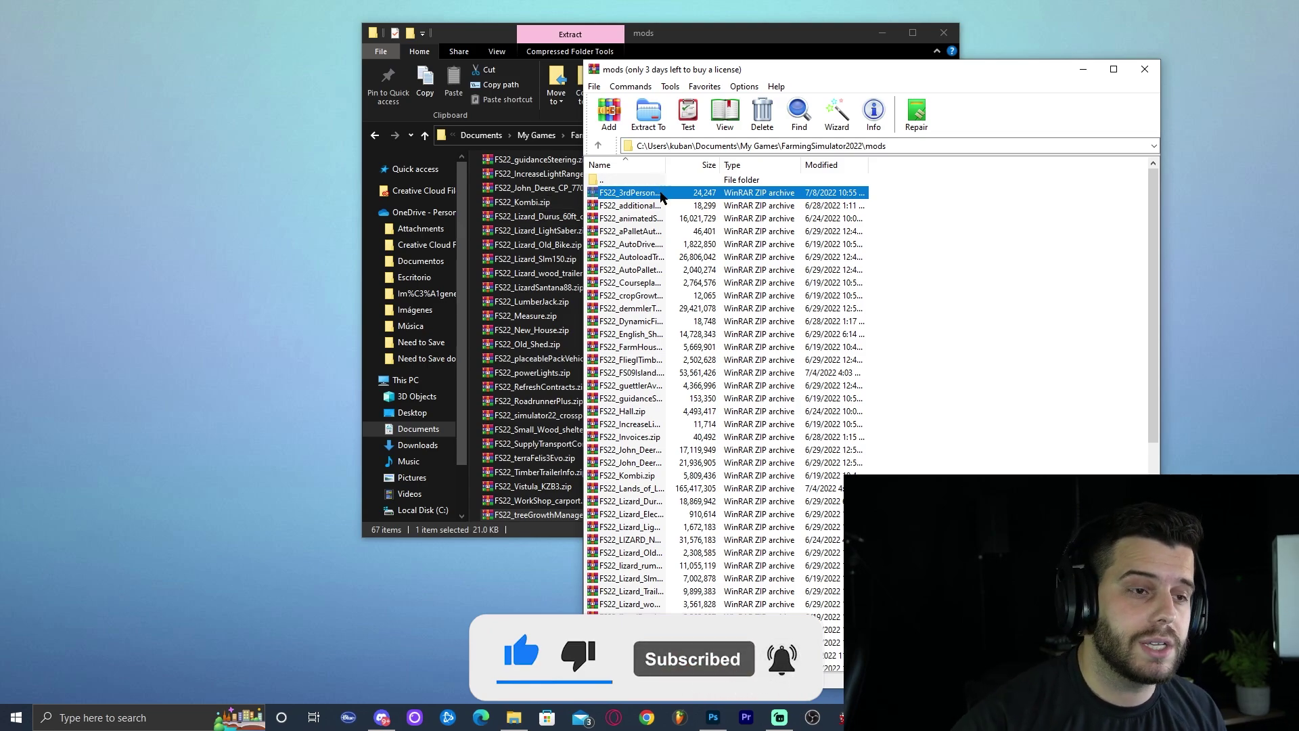
scroll(986, 289, "down", 10)
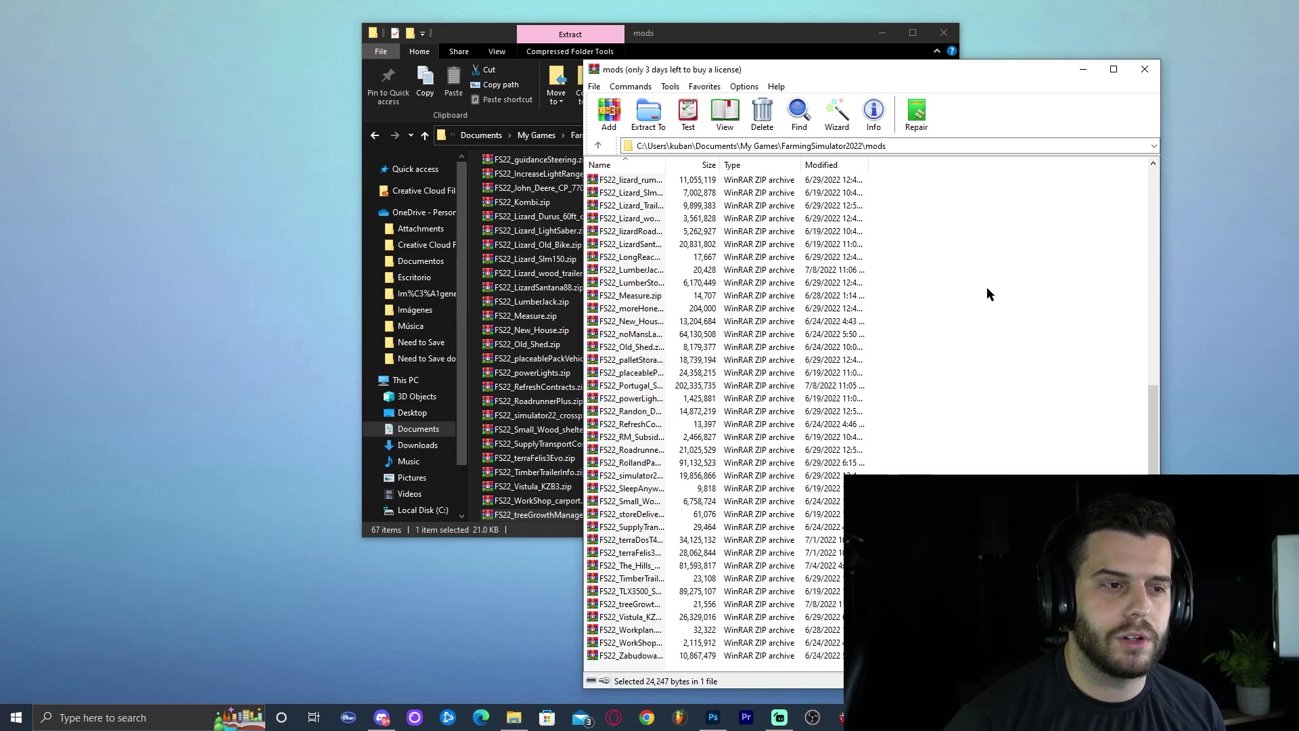
left_click(1028, 306)
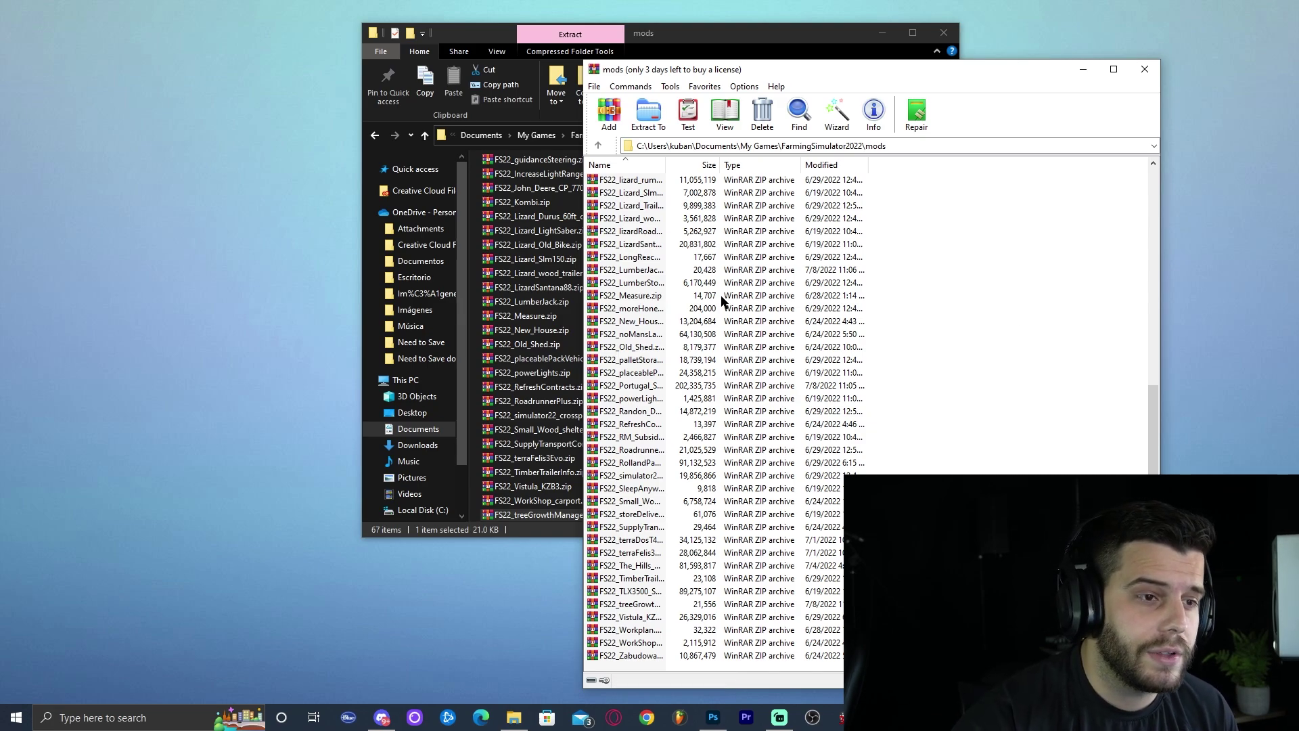
double_click(642, 301)
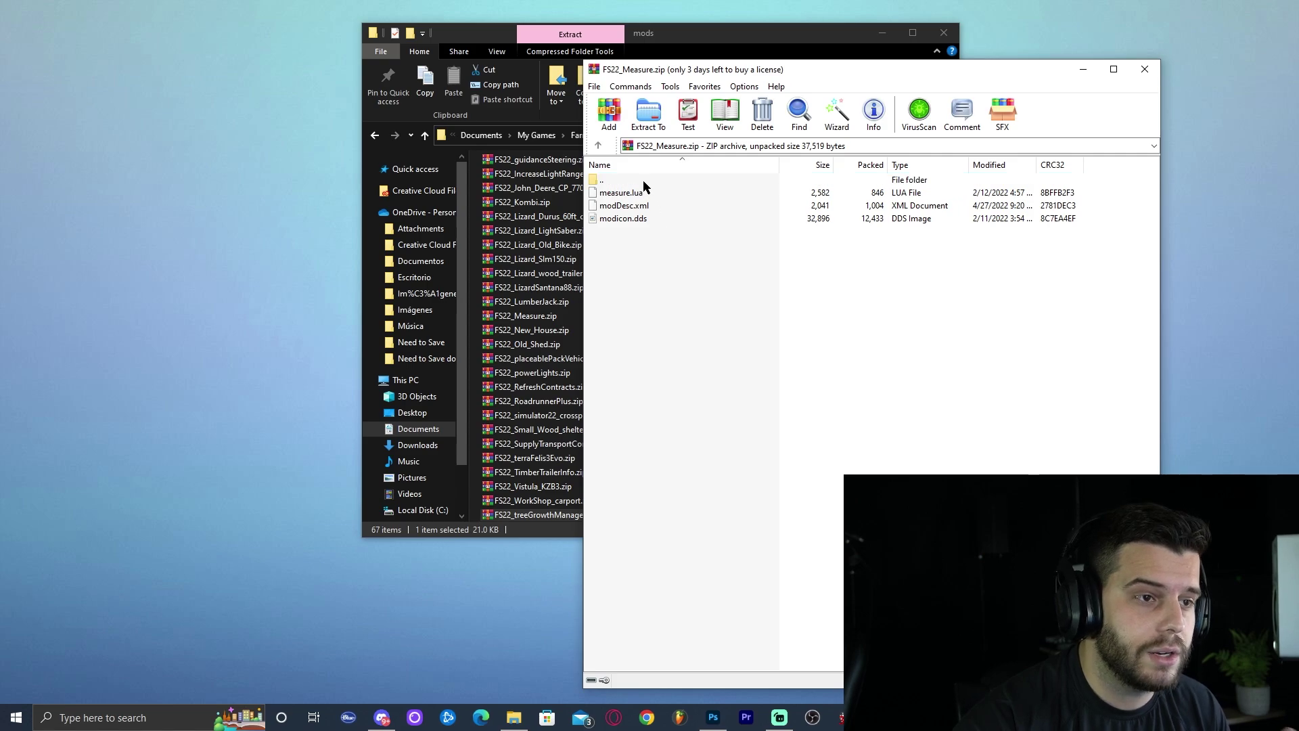
double_click(643, 180)
Step: Compare against FS22_Courseplay.zip's contents, then close WinRAR
left_click(641, 312)
scroll(633, 267, "up", 1)
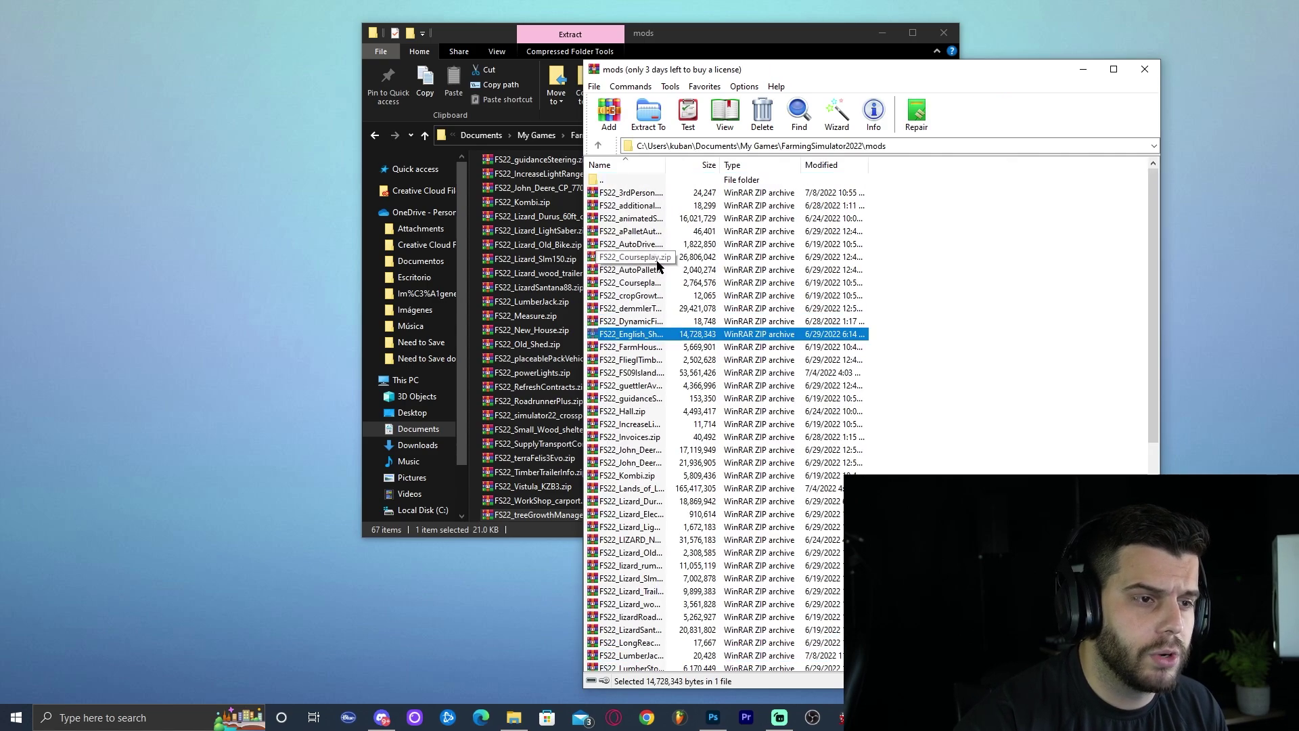
double_click(629, 283)
left_click_drag(693, 344, 645, 197)
left_click(644, 187)
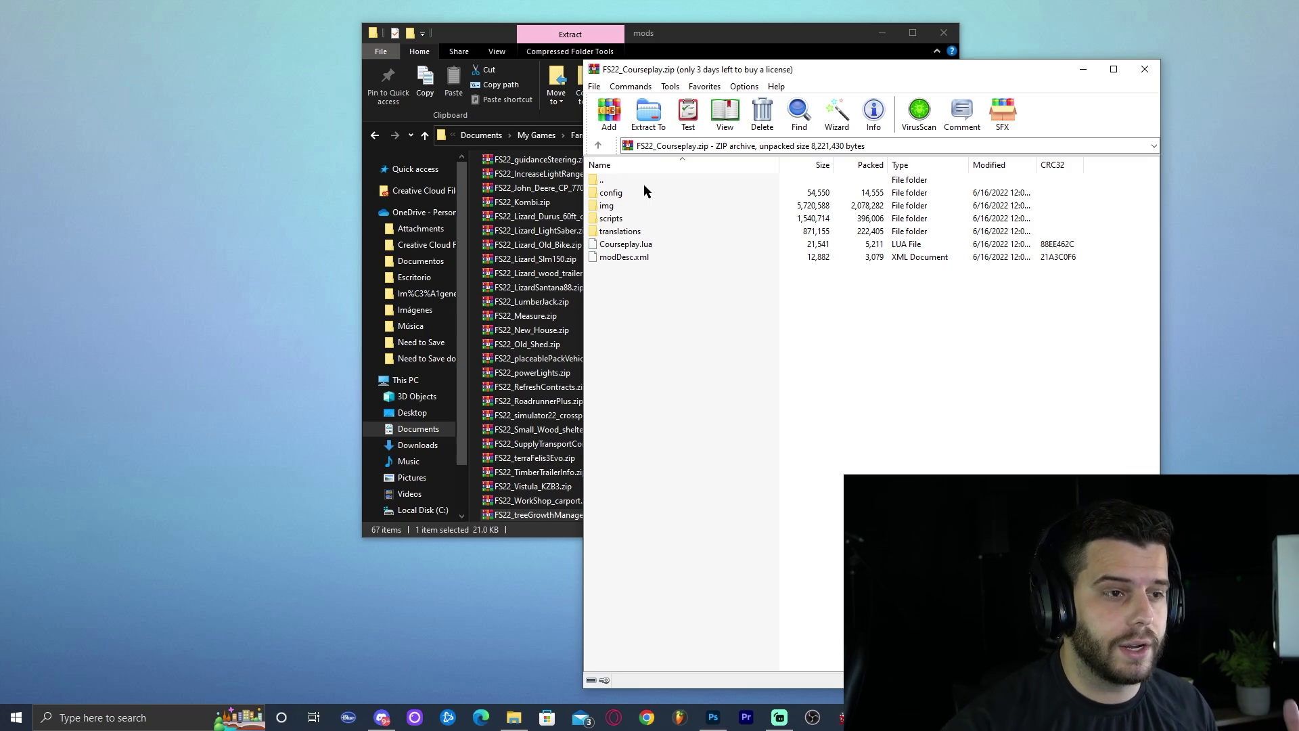
left_click(1155, 69)
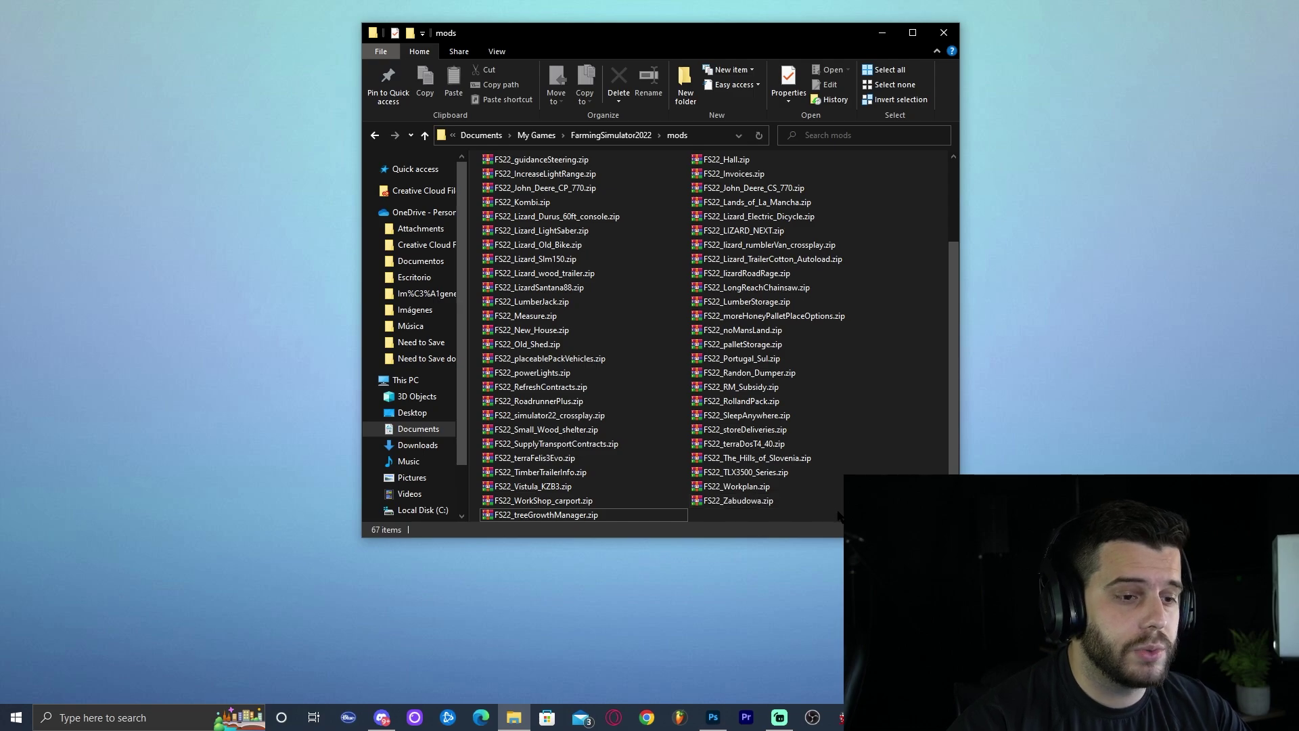
Step: Open Downloadable Content's Installed tab, view LumberJack's details, and browse the installed mod grid
left_click(954, 34)
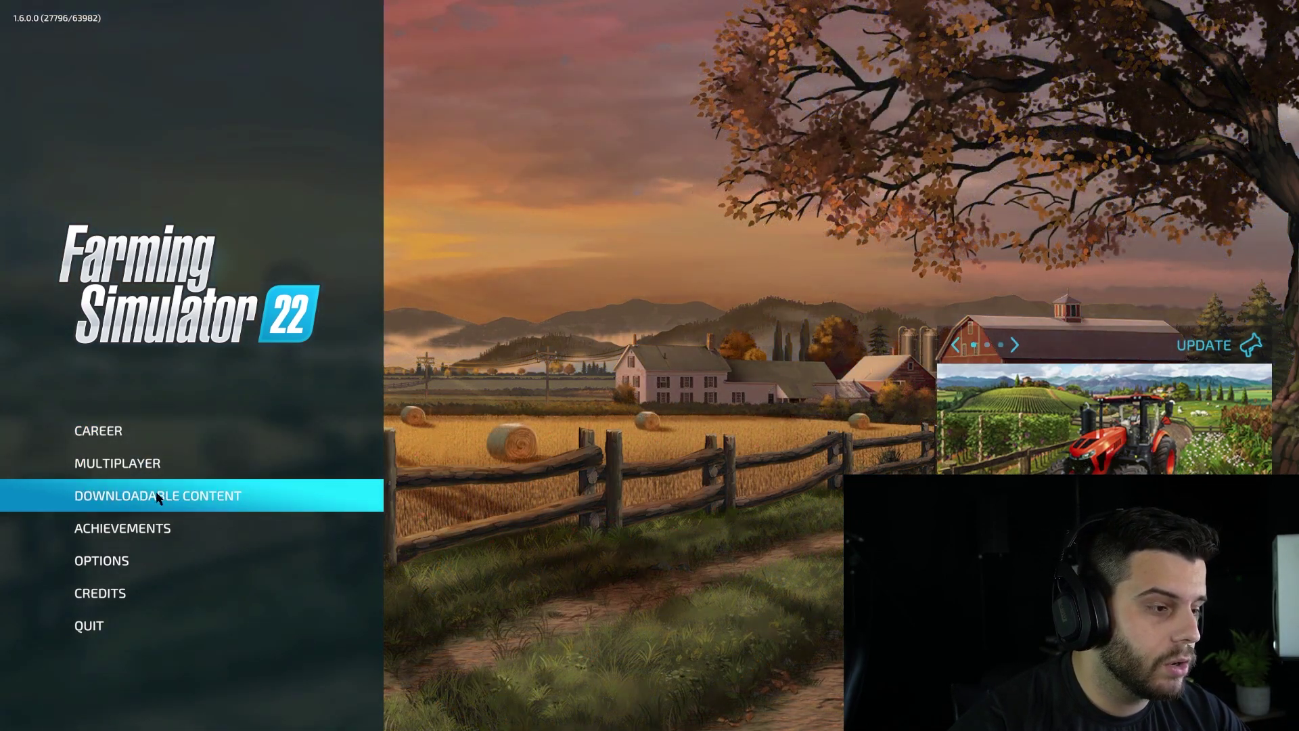
left_click(144, 501)
left_click(42, 194)
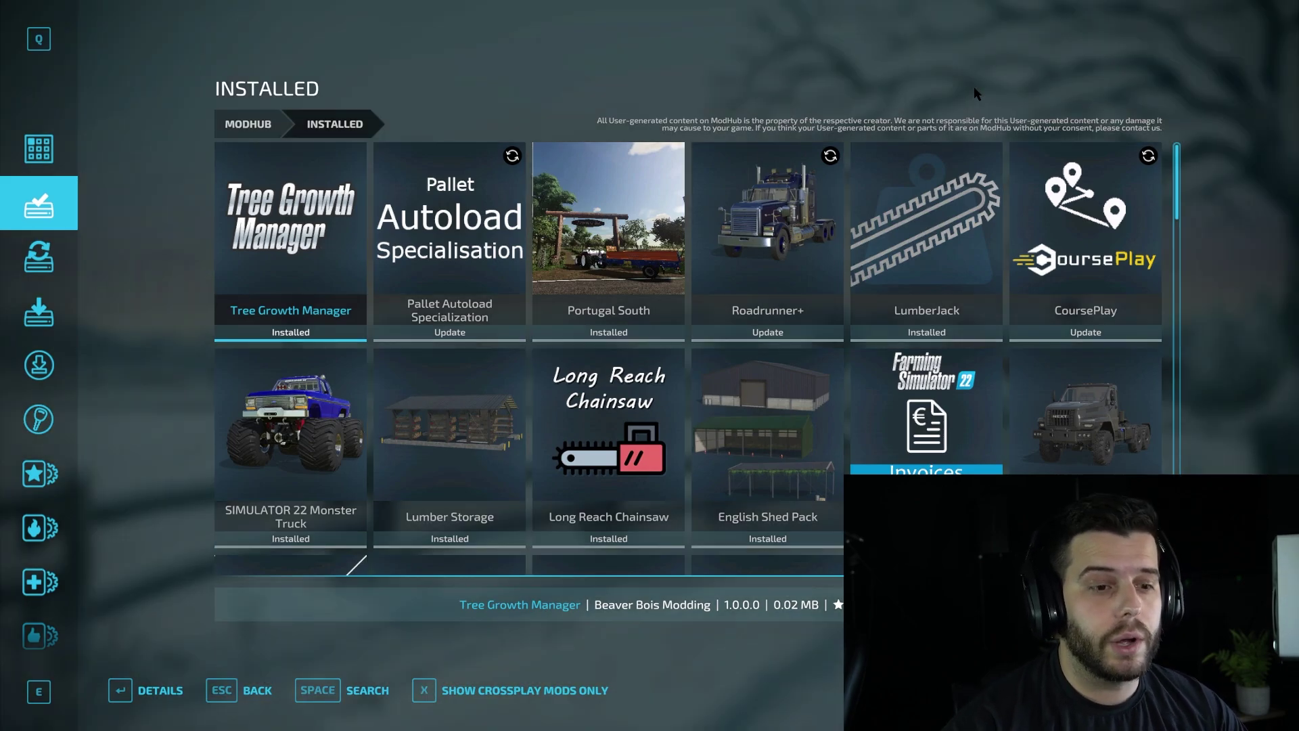
left_click(950, 245)
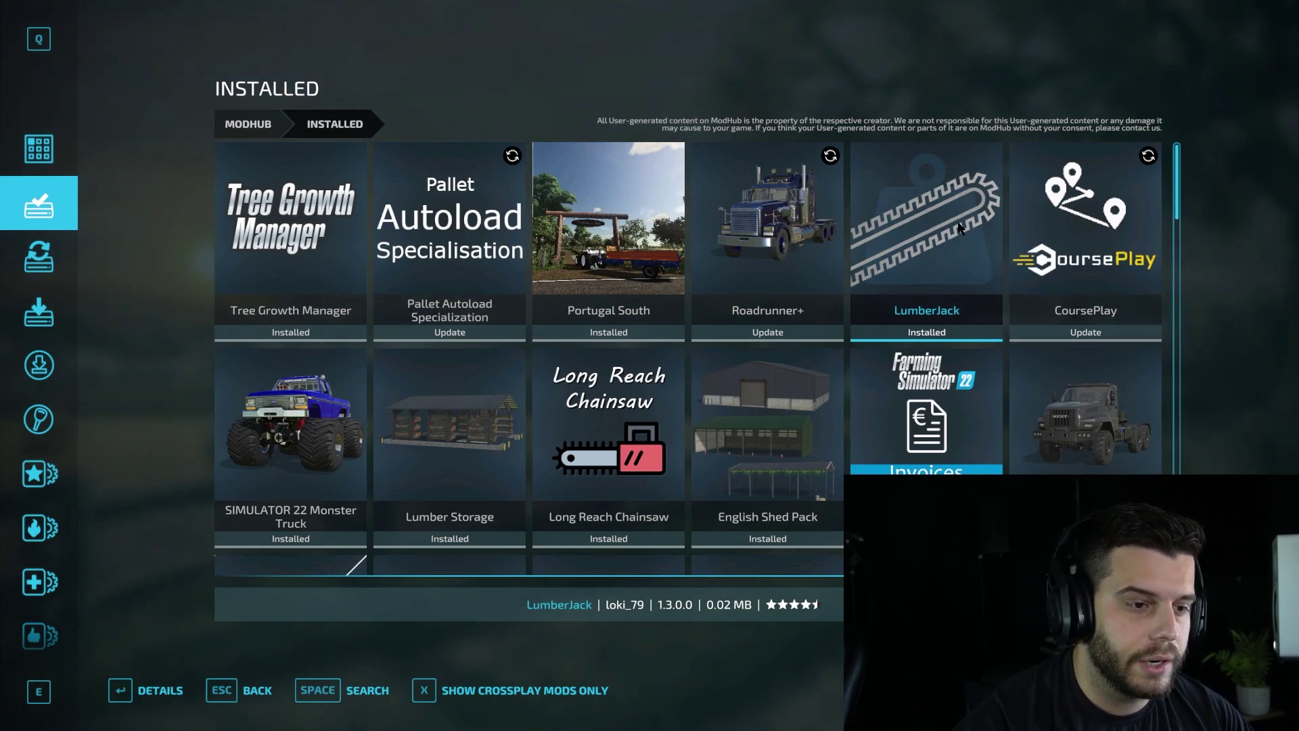
scroll(960, 229, "down", 3)
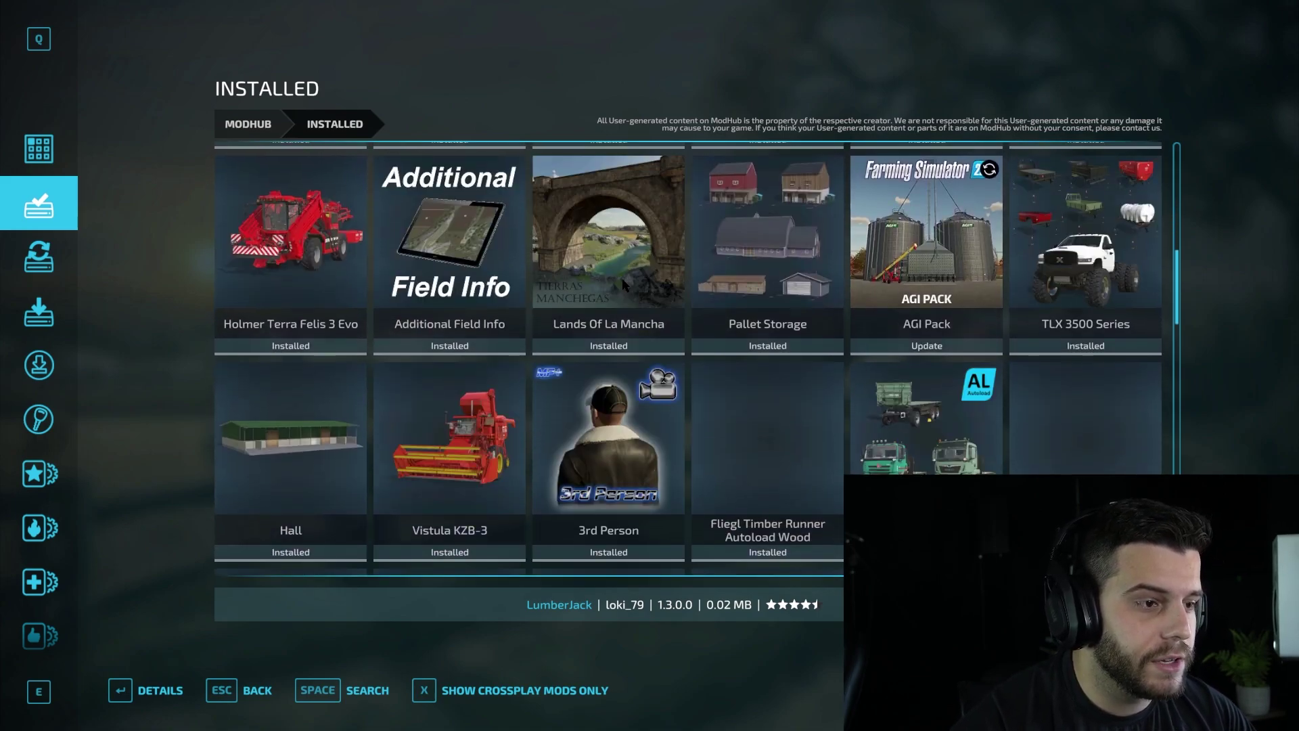
scroll(623, 285, "up", 1)
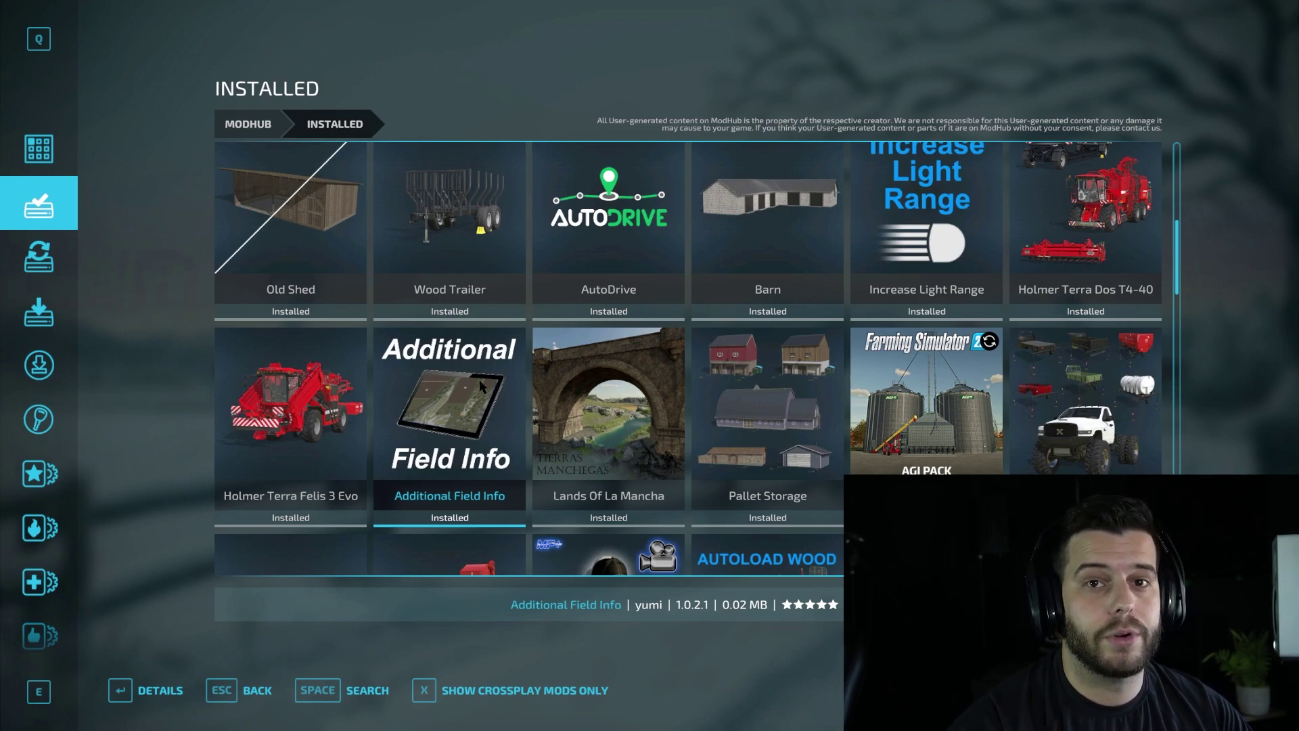
scroll(923, 377, "down", 3)
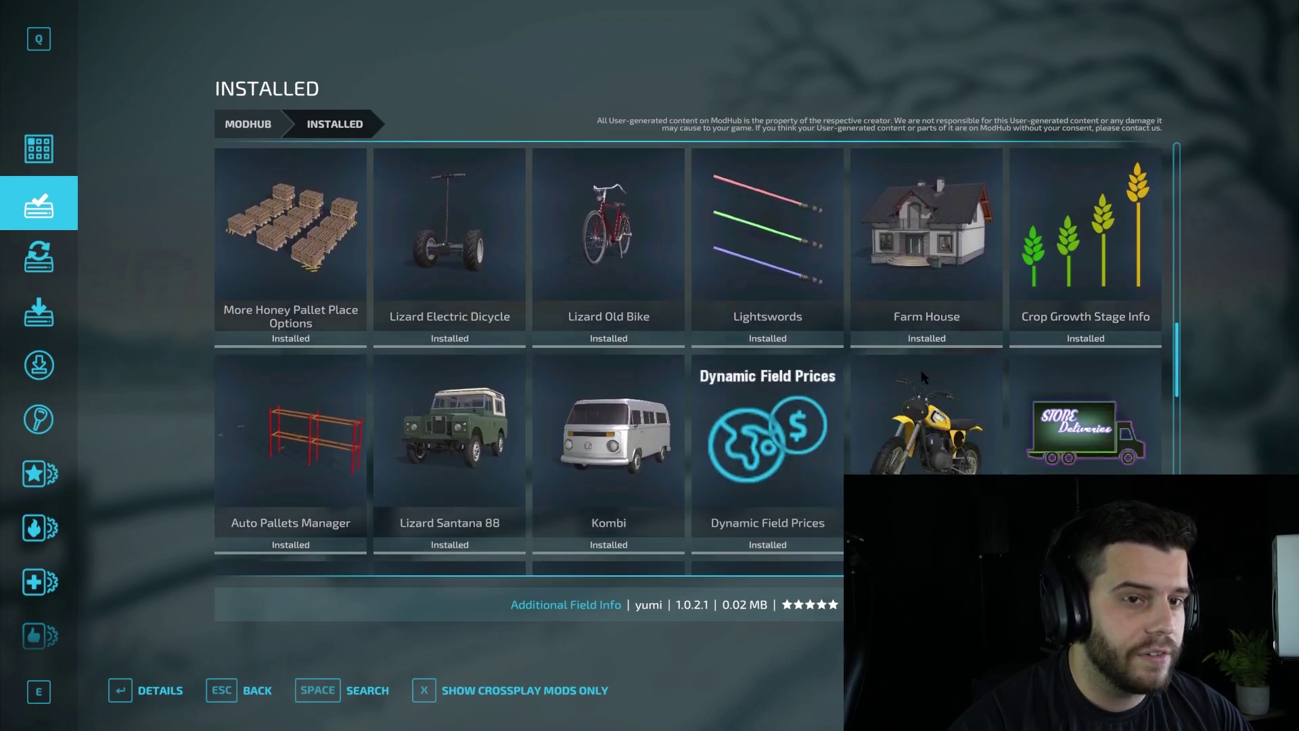
scroll(924, 377, "down", 3)
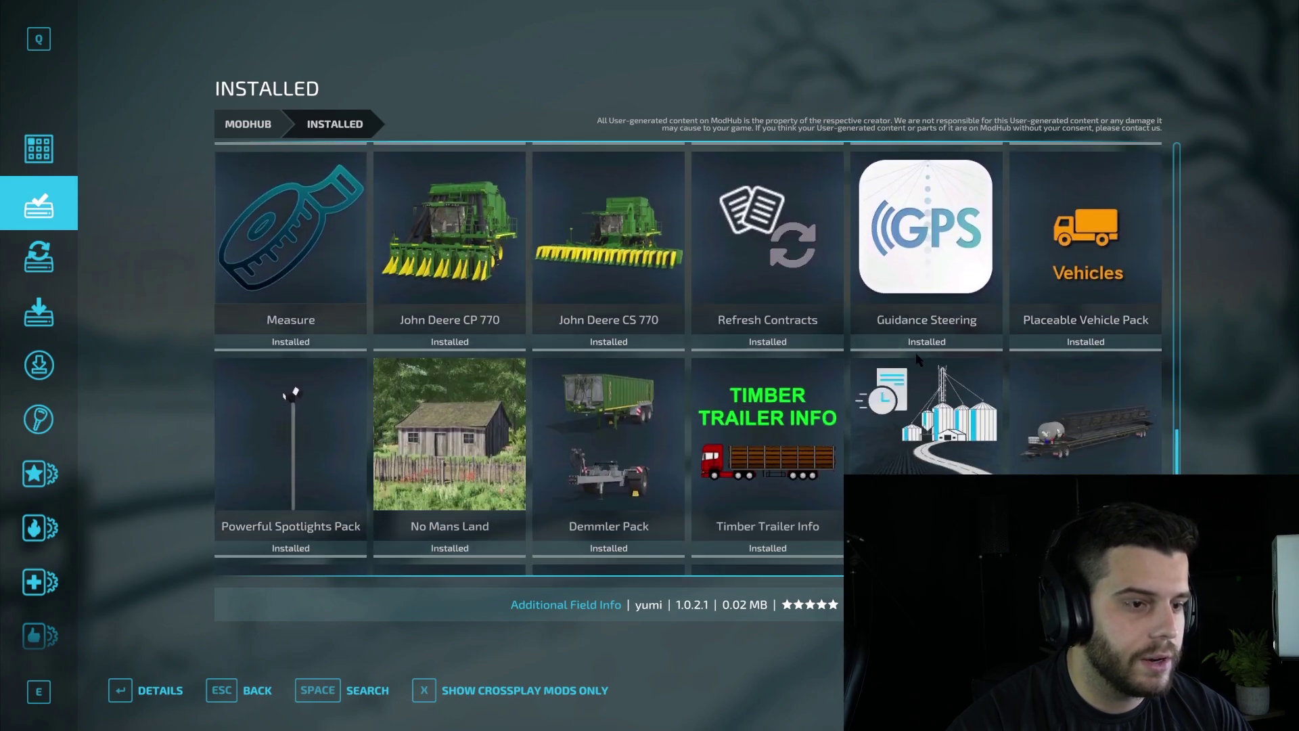
scroll(919, 359, "down", 1)
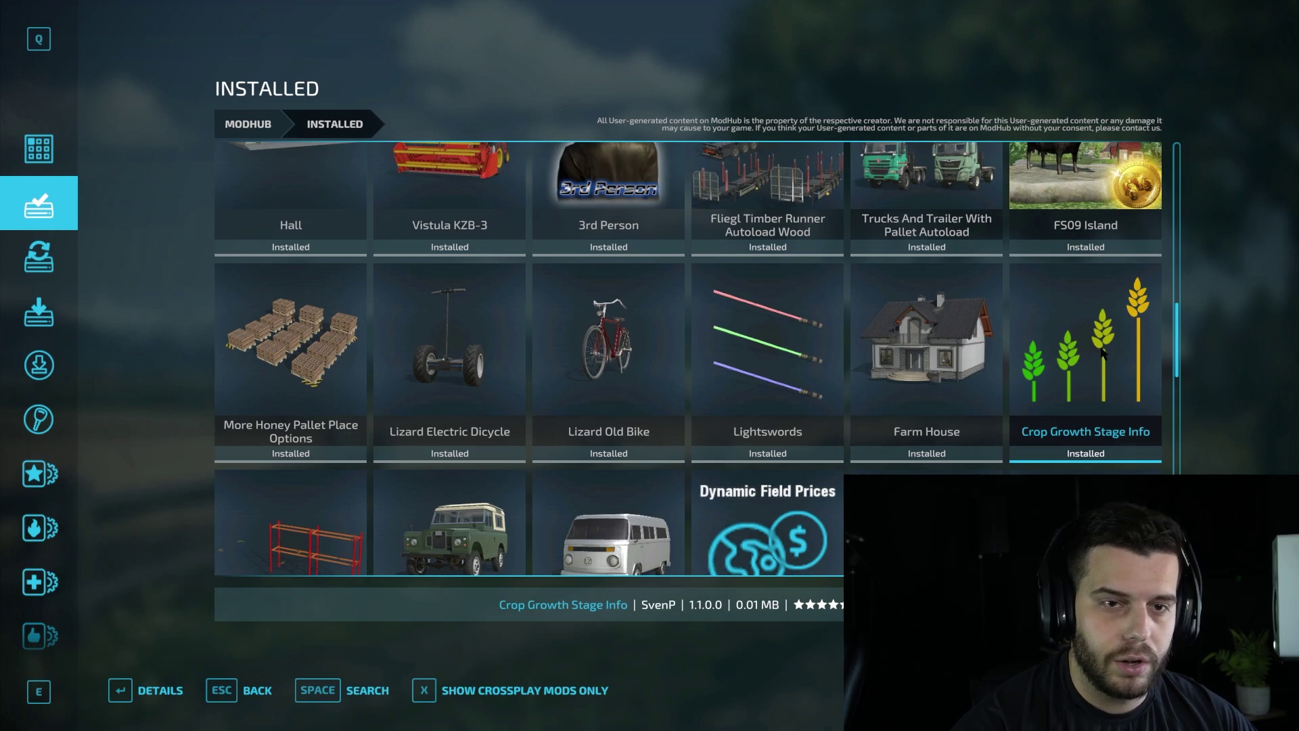
scroll(1110, 325, "up", 2)
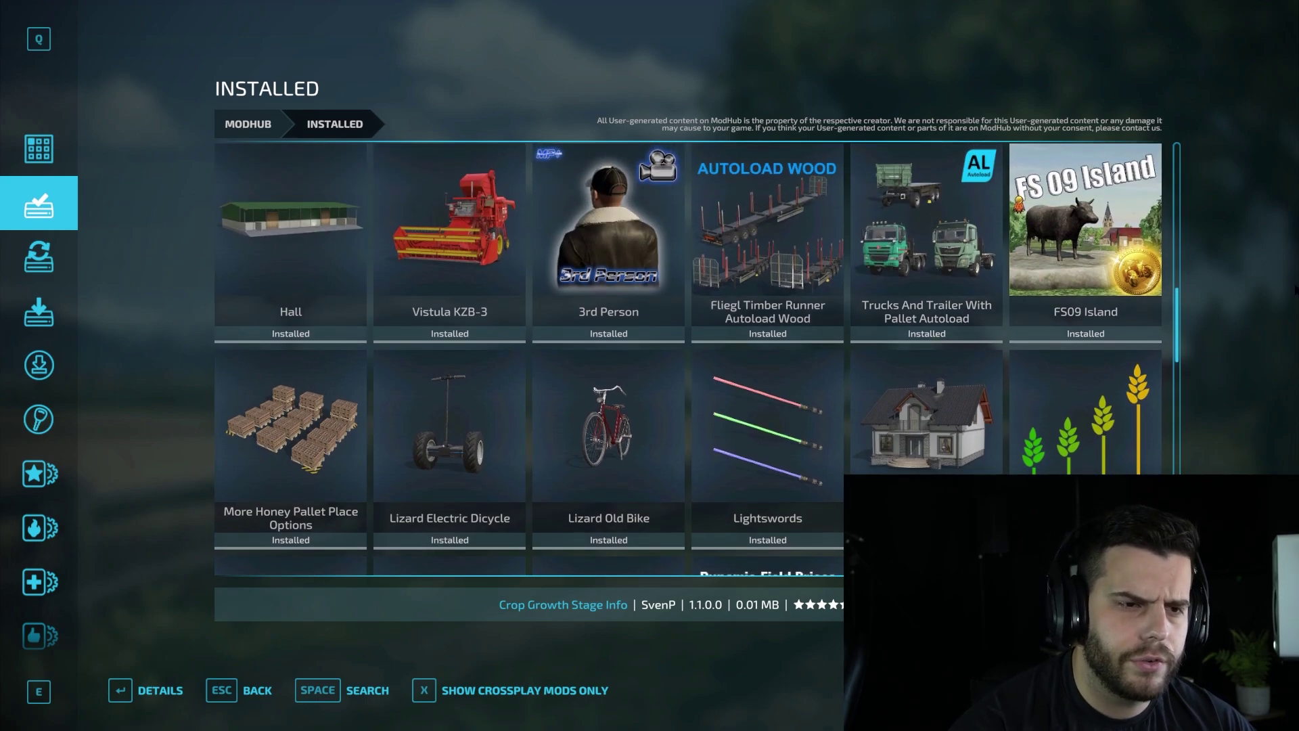